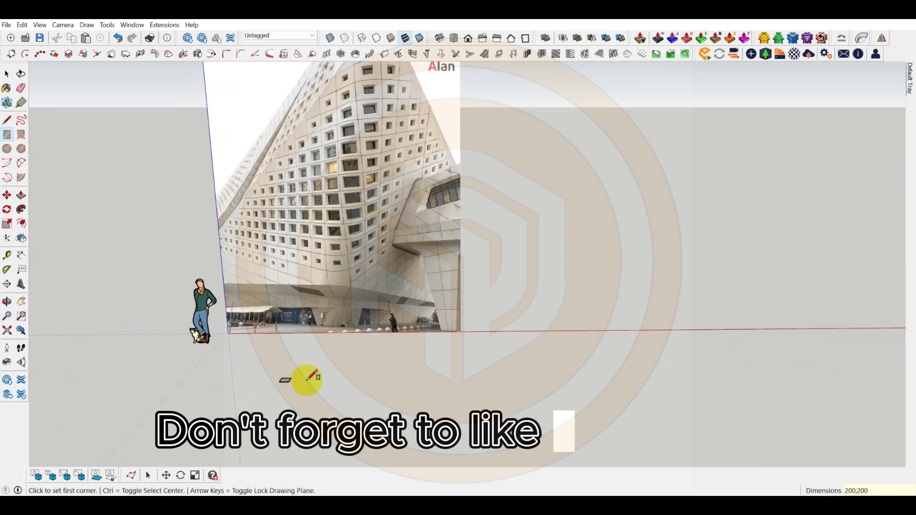
Step: Offset the 200 mm square inward by 20 mm and delete its inner face to leave an open frame
key(space)
scroll(286, 382, up, 6)
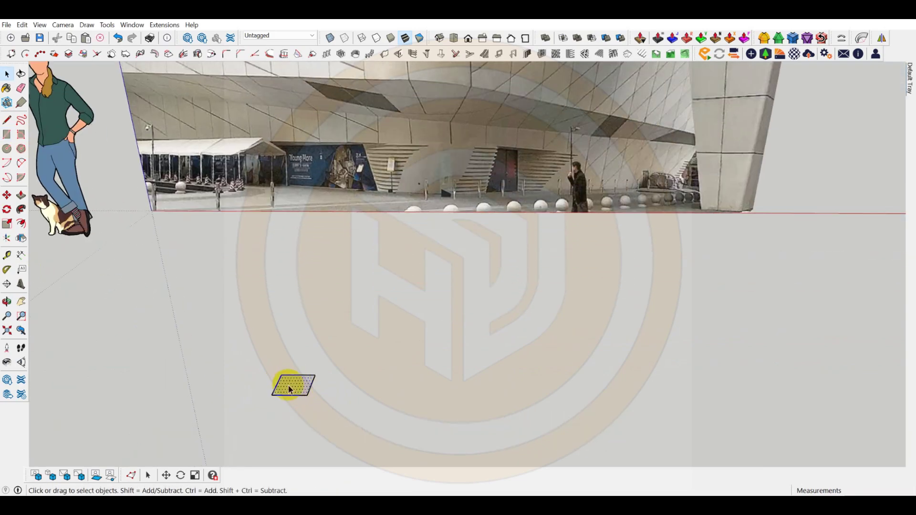
click(21, 224)
scroll(310, 395, up, 2)
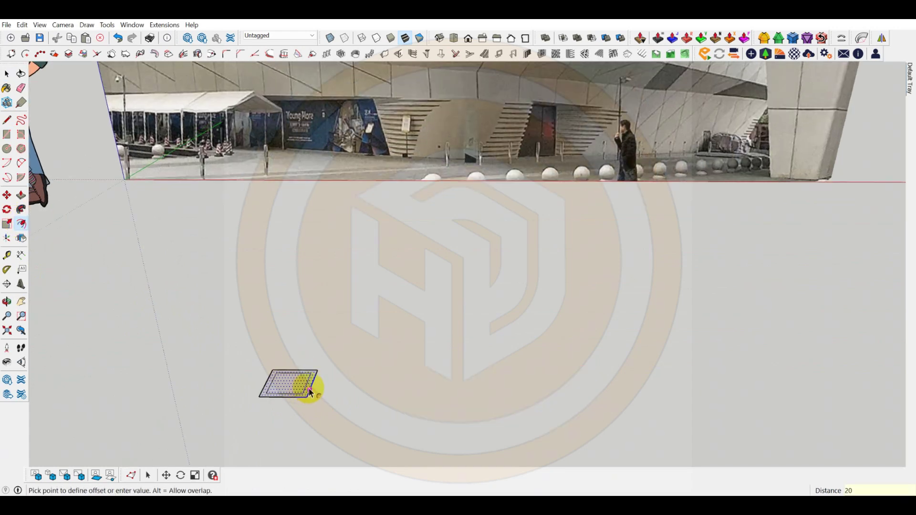
key(Return)
key(space)
click(291, 382)
key(Delete)
Step: Make the square frame a component with its axes placed at the centre of the frame
scroll(290, 382, down, 2)
middle_drag(291, 382, 228, 316)
right_click(293, 344)
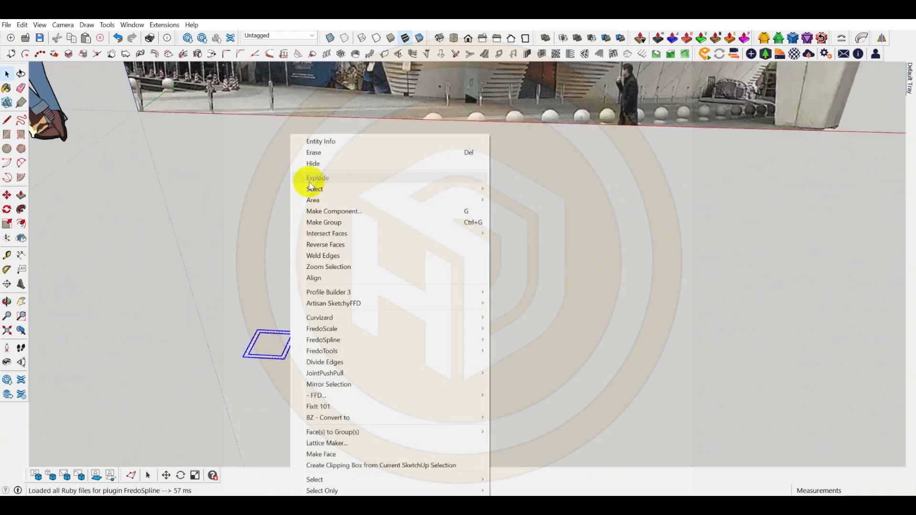
click(337, 198)
click(679, 165)
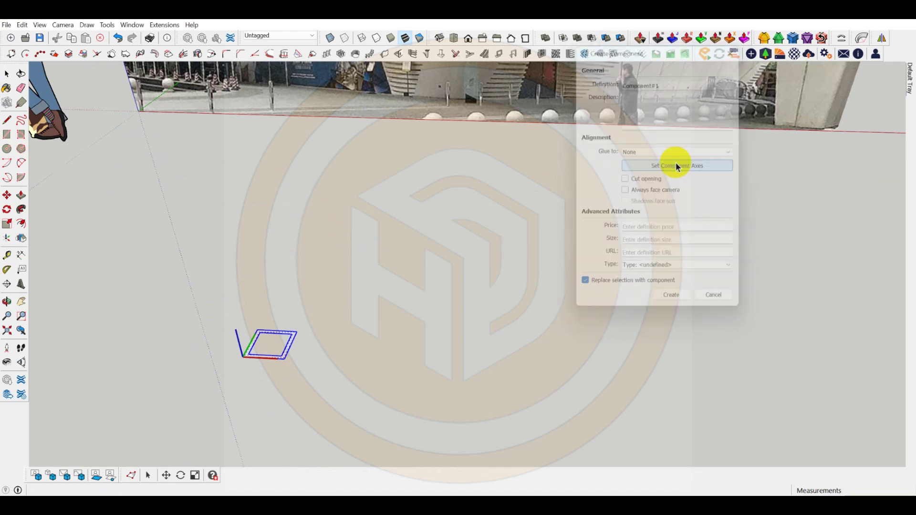
scroll(282, 321, up, 4)
middle_drag(262, 321, 258, 306)
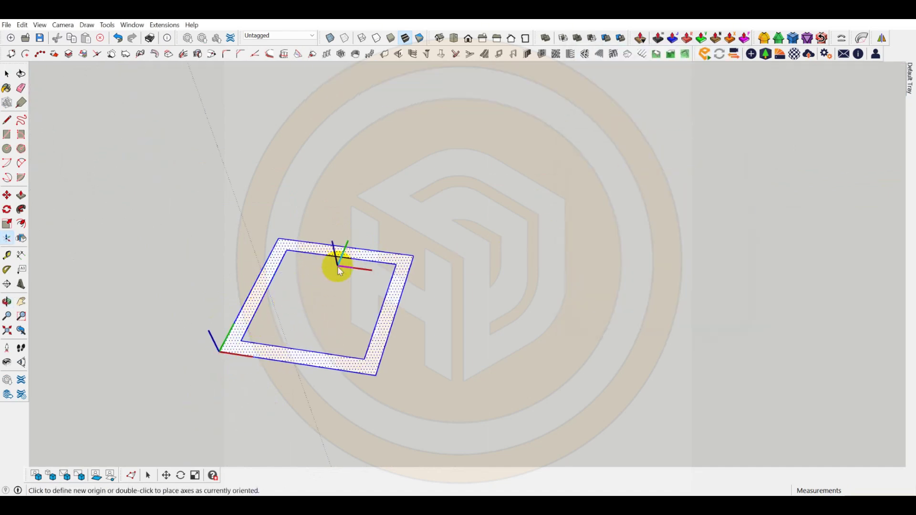
middle_drag(324, 296, 330, 274)
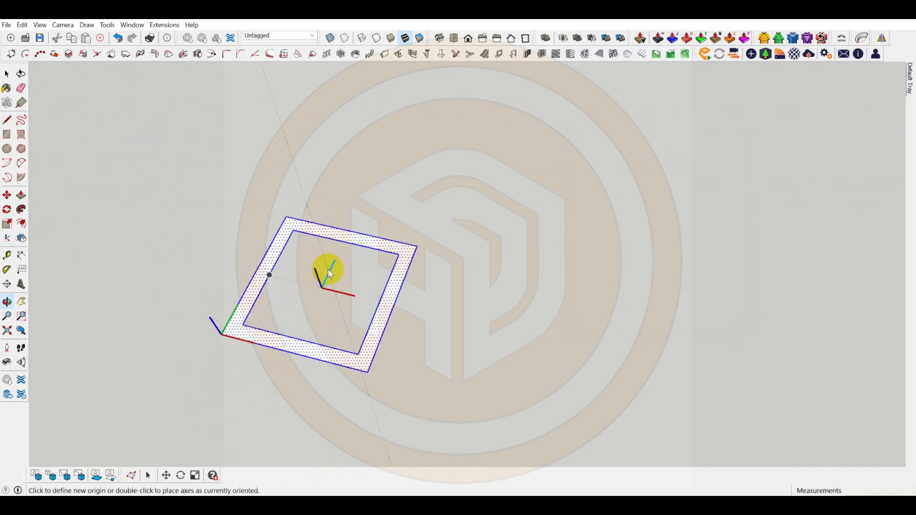
click(346, 243)
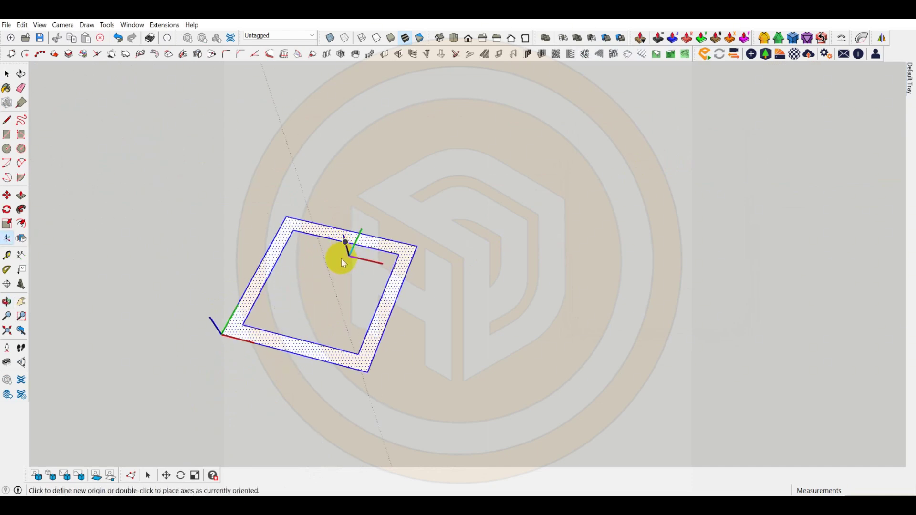
double_click(327, 291)
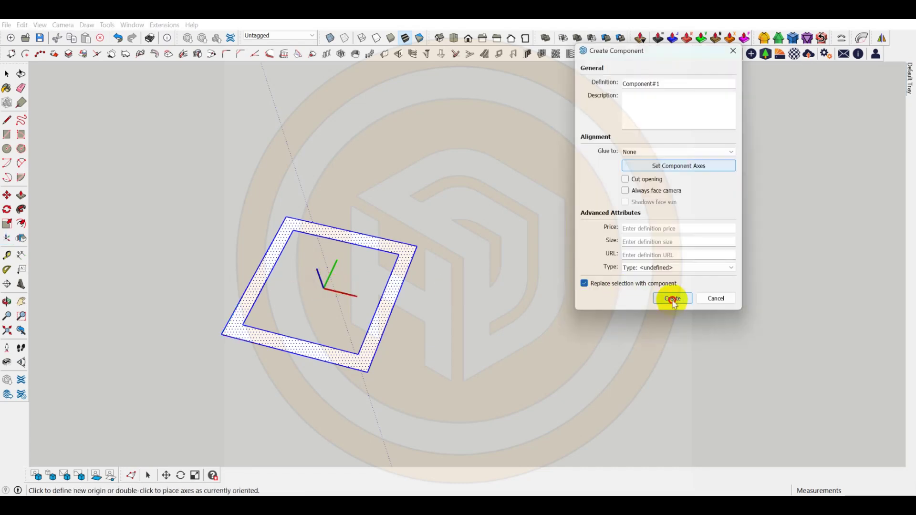
click(673, 300)
Step: Copy the frame component 220 mm along the red axis and multiply the copy 24x into a row
key(m)
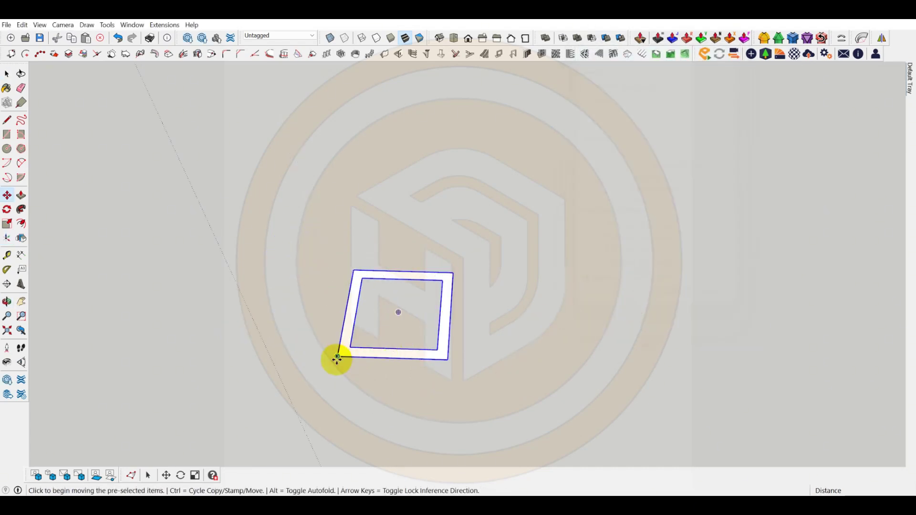
key(ctrl)
click(338, 357)
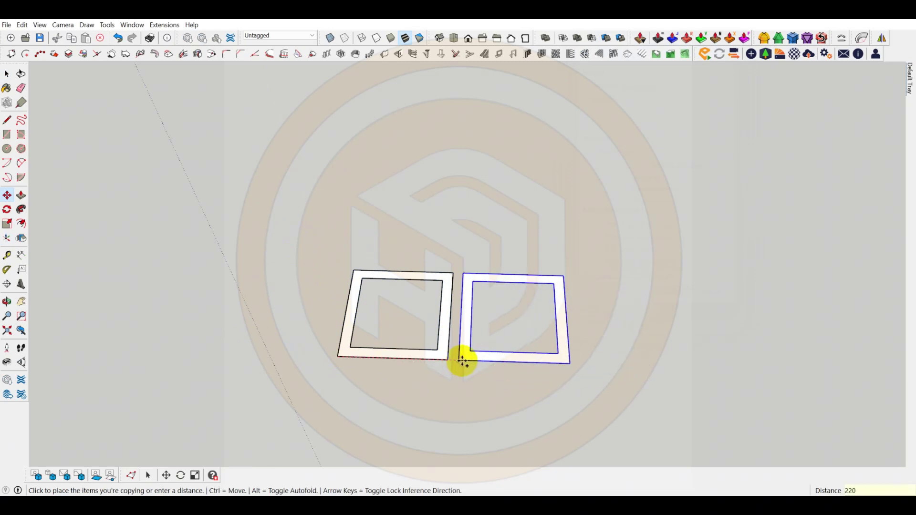
click(463, 361)
text(25)
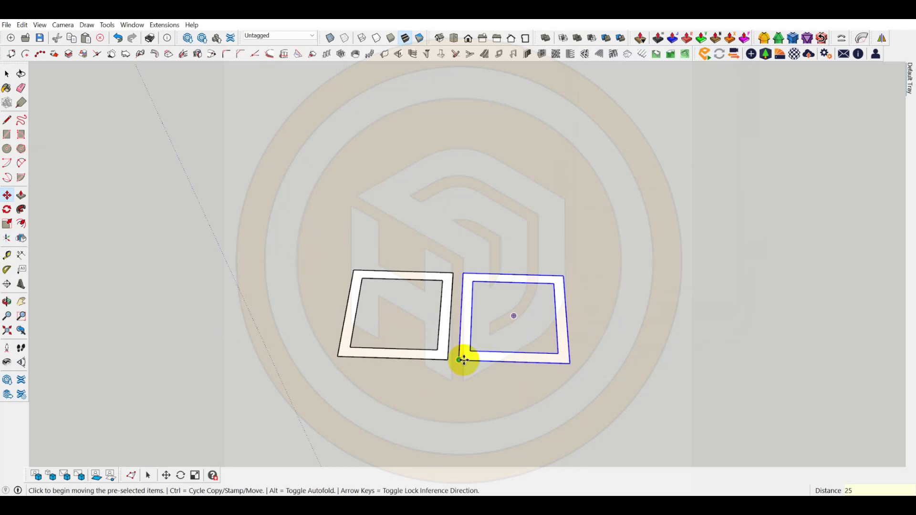
key(BackSpace)
key(Return)
scroll(276, 338, down, 10)
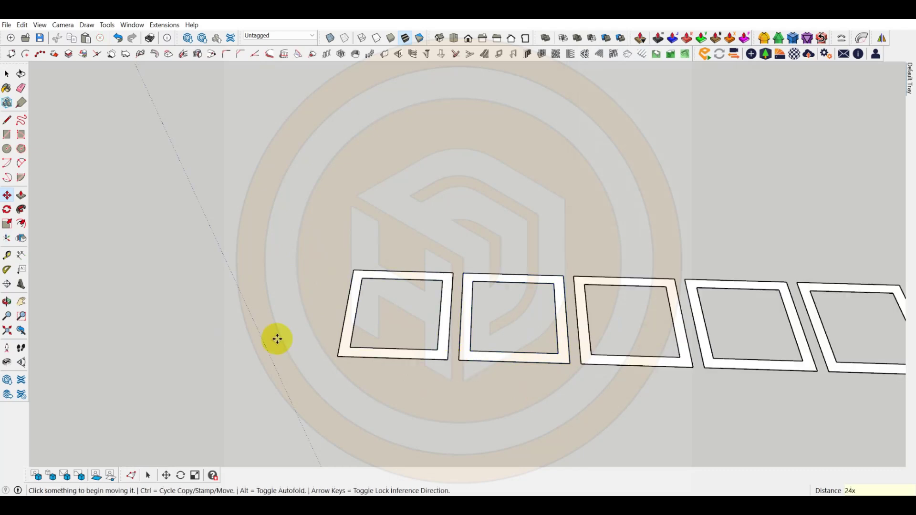
Step: Copy the whole row of frames 220 mm along the green axis and multiply it 24x to form a square grid
key(space)
drag(160, 265, 821, 425)
key(m)
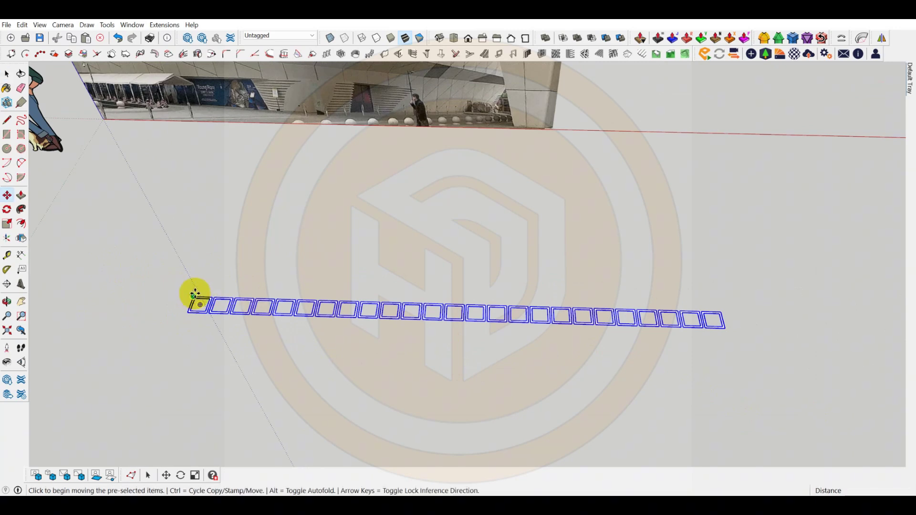
scroll(195, 293, up, 2)
click(197, 295)
key(ctrl)
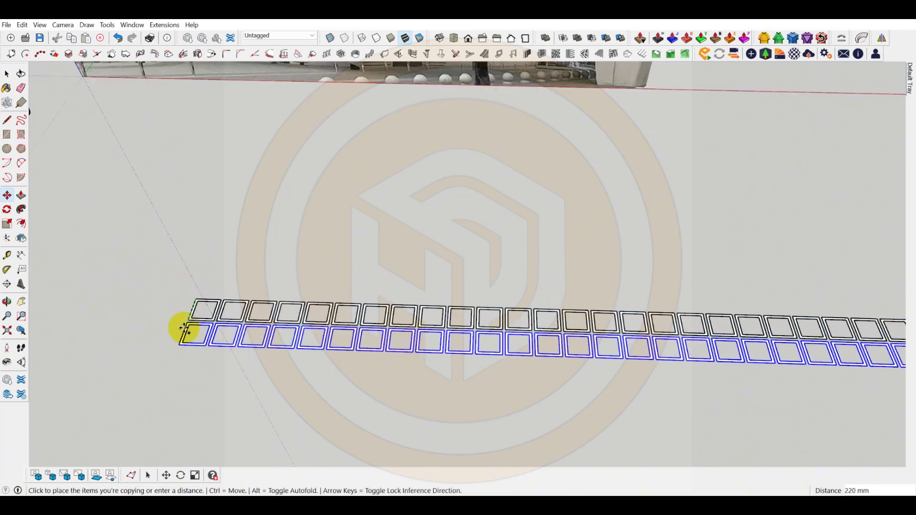
scroll(189, 324, up, 1)
click(189, 324)
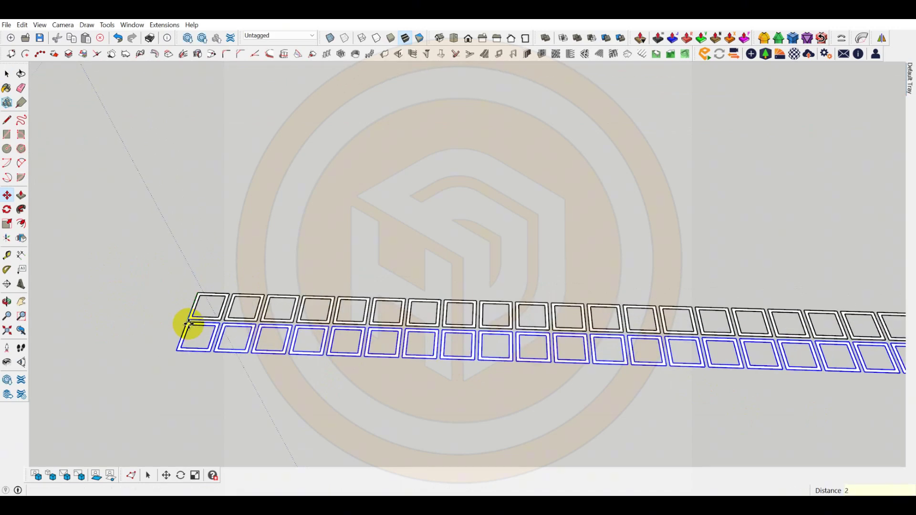
text(24x)
key(Return)
scroll(124, 293, down, 6)
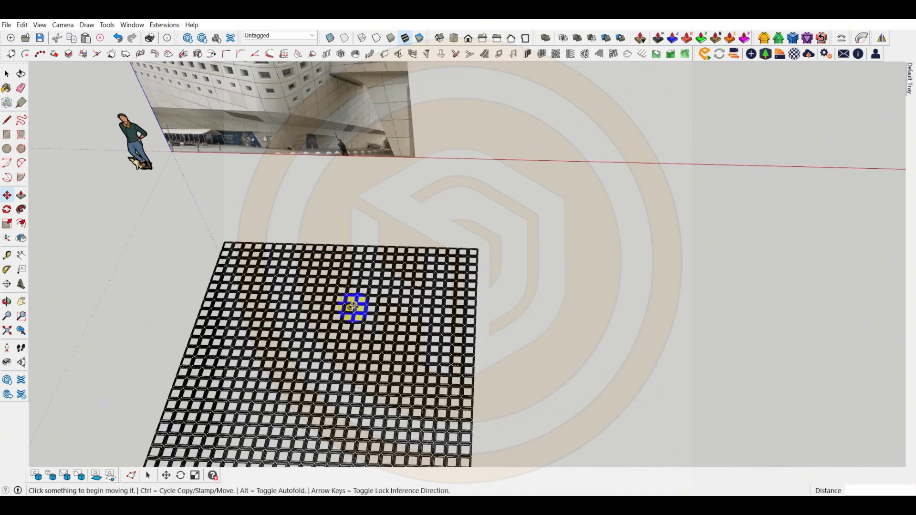
scroll(370, 342, up, 2)
key(space)
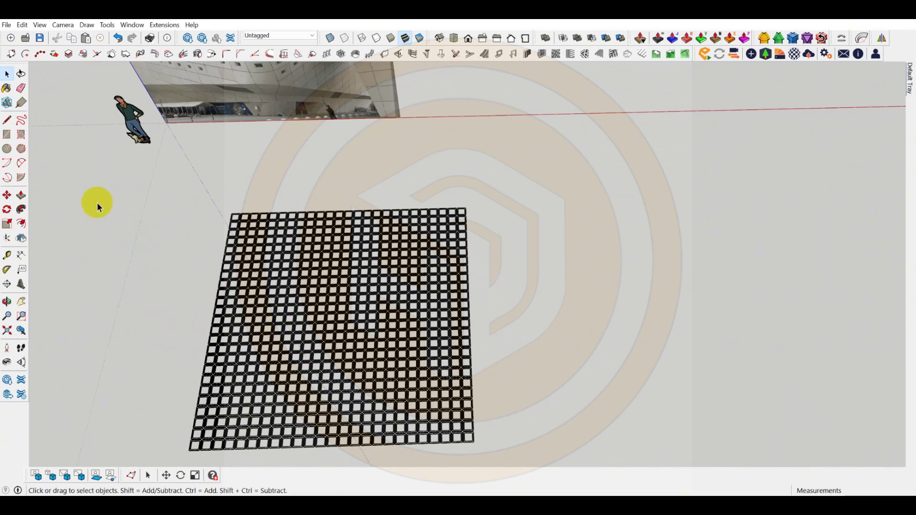
Step: Draw a 2360 x 2360 mm square over the middle of the frame grid, snapping to frame corners
click(7, 134)
scroll(317, 303, up, 5)
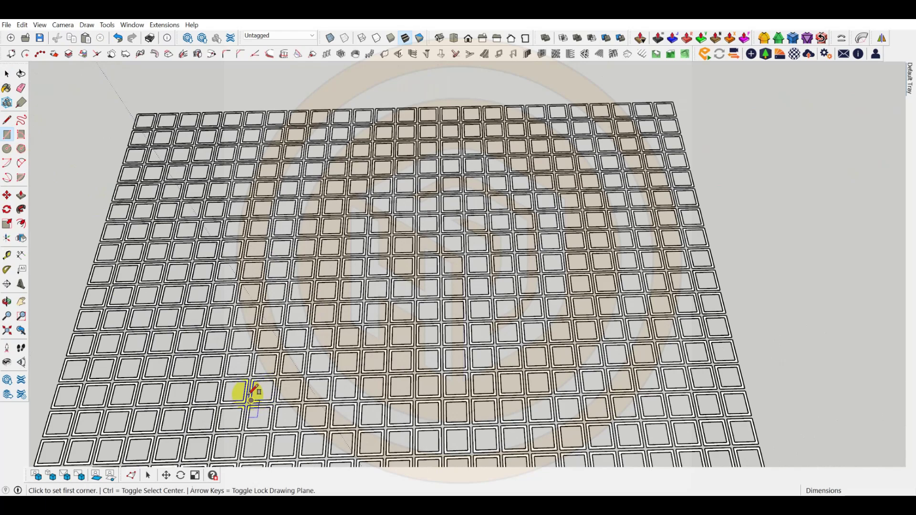
scroll(302, 262, down, 2)
click(307, 254)
scroll(442, 313, down, 6)
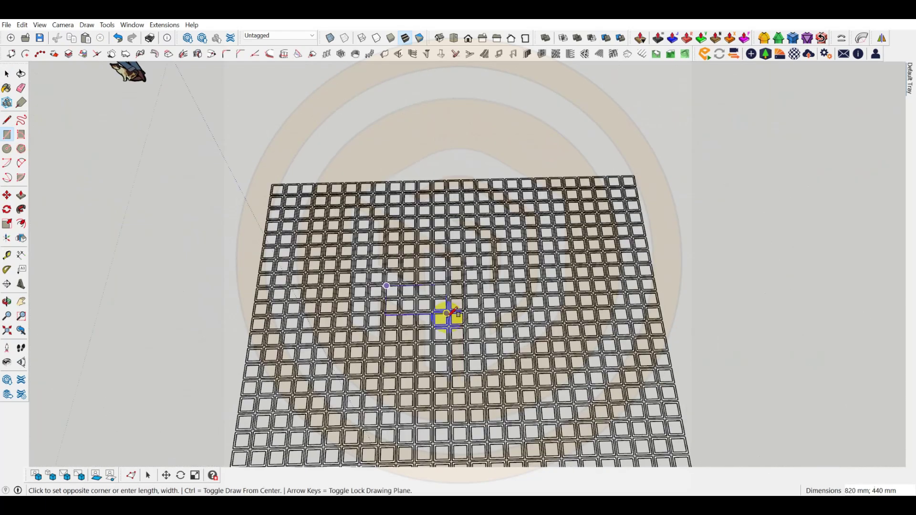
scroll(515, 409, up, 2)
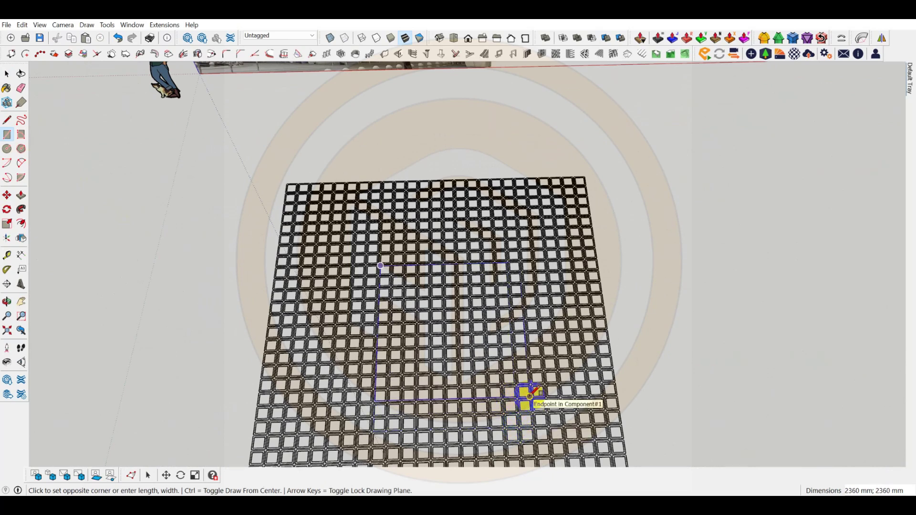
click(530, 396)
key(space)
Step: Make the large square a component named A with its axes placed at its centre
scroll(454, 356, up, 3)
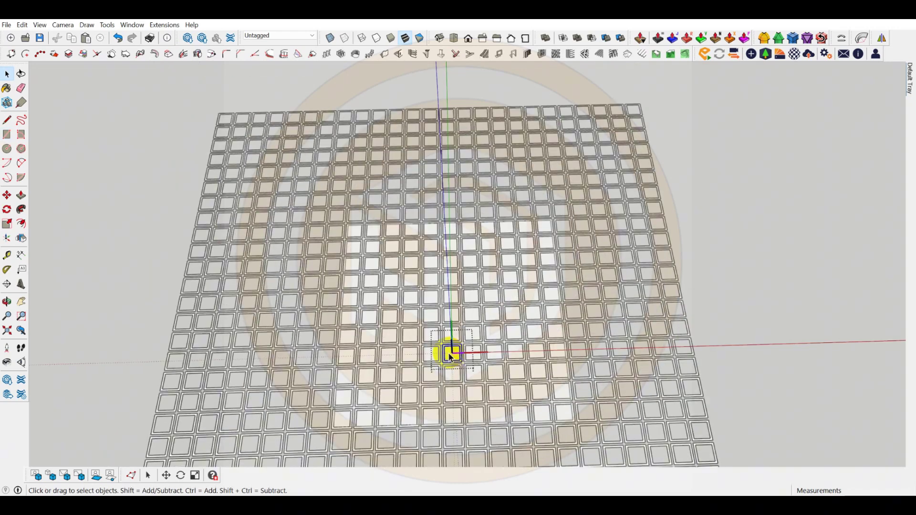
scroll(452, 358, up, 2)
click(519, 355)
click(520, 355)
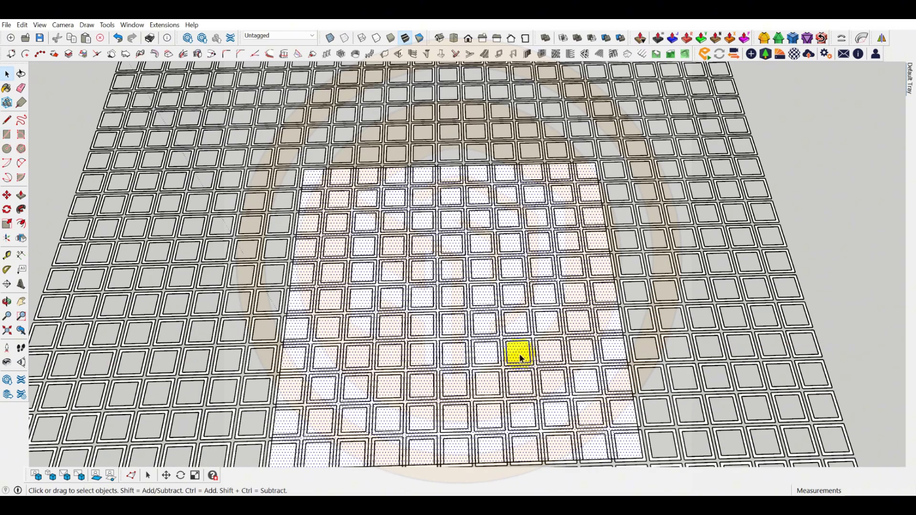
right_click(519, 354)
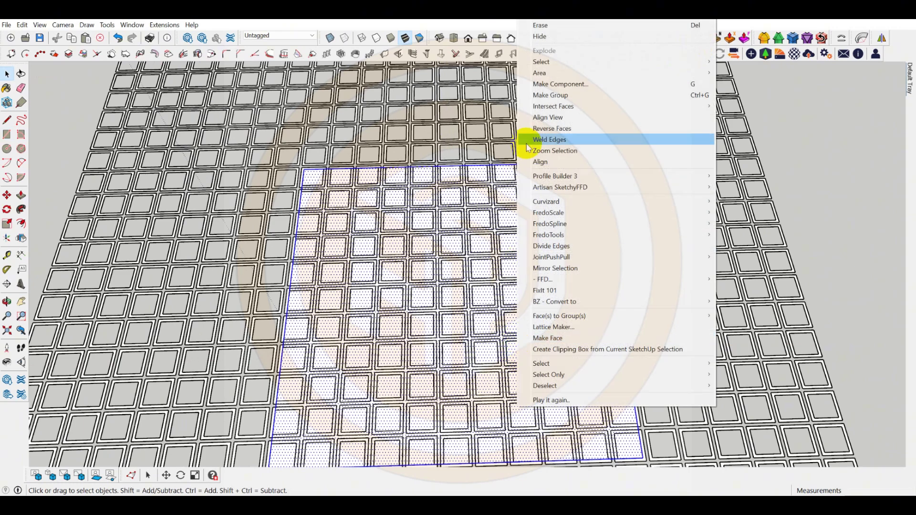
click(549, 82)
text(A)
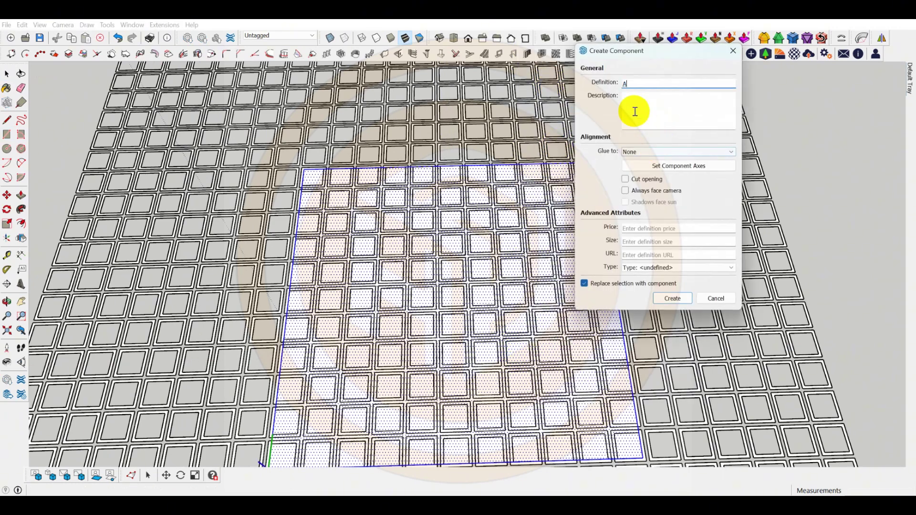
click(684, 165)
scroll(483, 241, down, 1)
scroll(476, 381, up, 1)
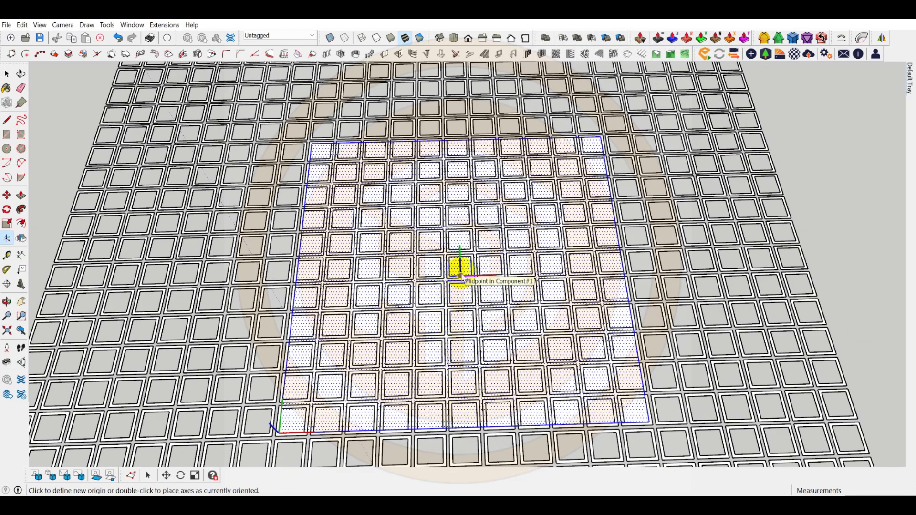
click(489, 283)
middle_drag(458, 255, 439, 229)
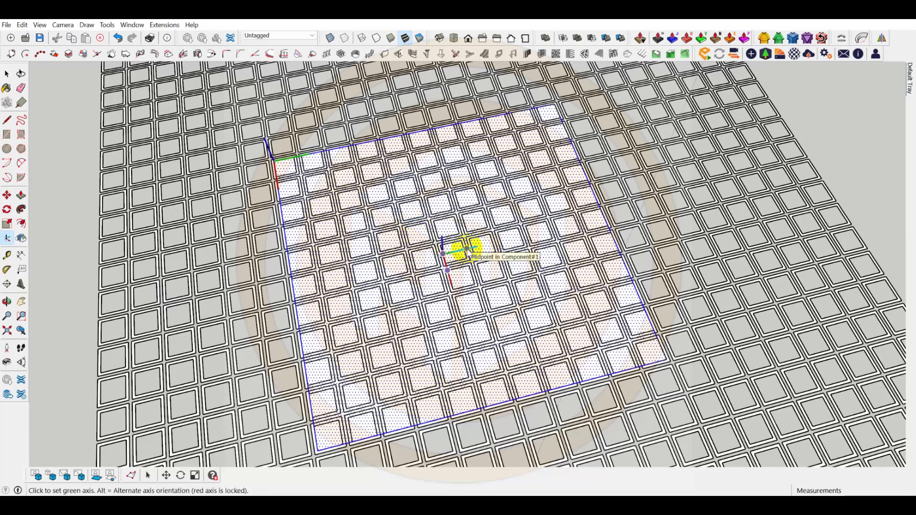
click(467, 248)
click(676, 300)
Step: Move the large square component straight up along the blue axis, above the frame grid
middle_drag(525, 317, 465, 226)
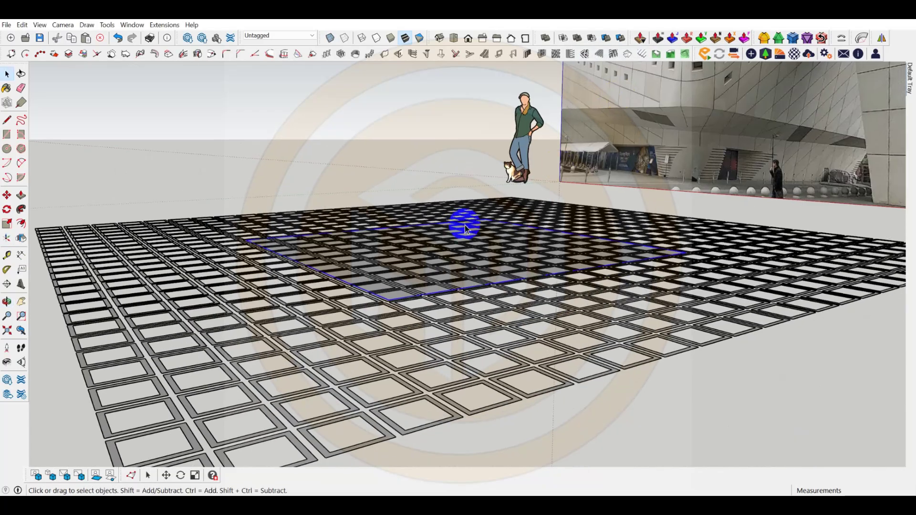
key(m)
click(438, 266)
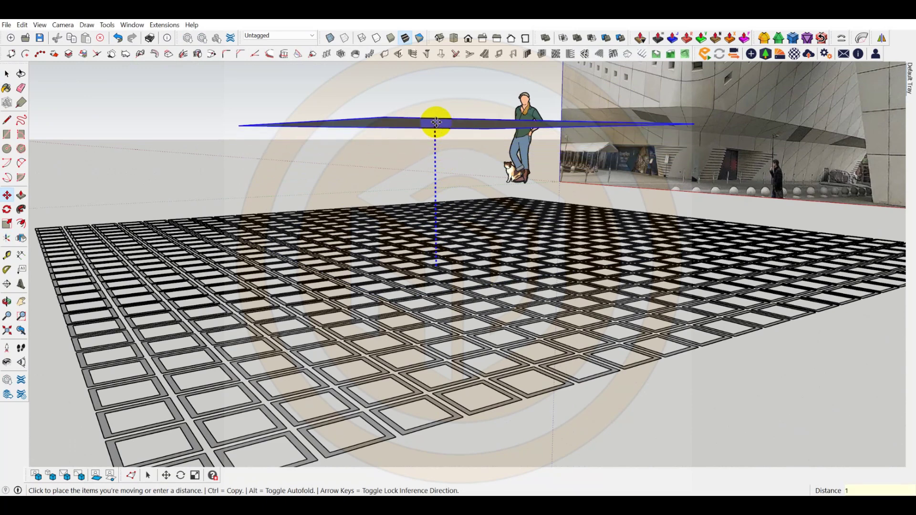
key(Return)
Step: Transform all grid frames by attractors using Uniform Scaling, scaling distance 4", Root falloff, Increase type and multiplier 3
scroll(356, 243, down, 4)
middle_drag(356, 243, 466, 315)
scroll(409, 157, down, 3)
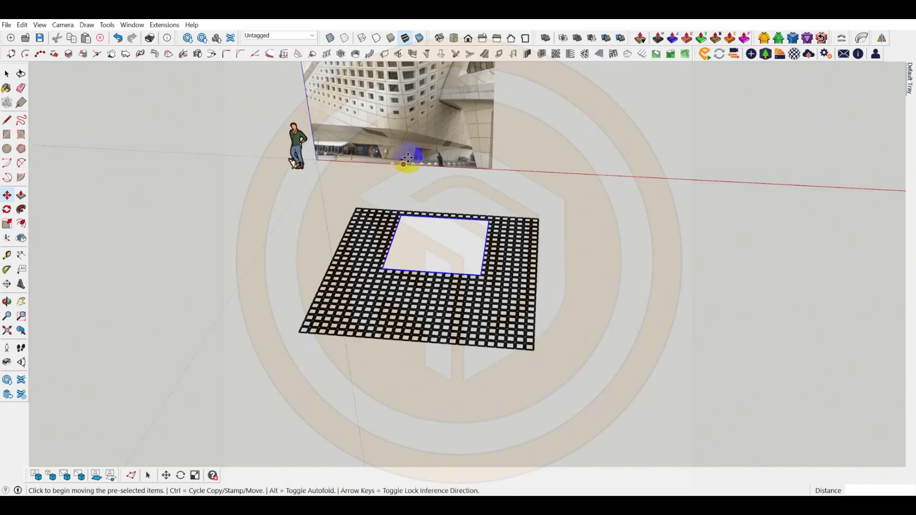
middle_drag(409, 156, 467, 362)
key(space)
shift+drag(333, 142, 548, 350)
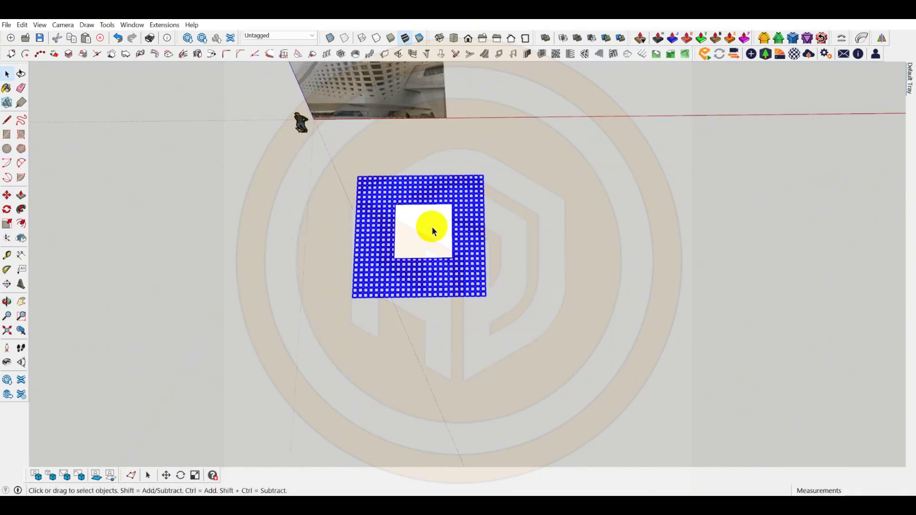
click(52, 475)
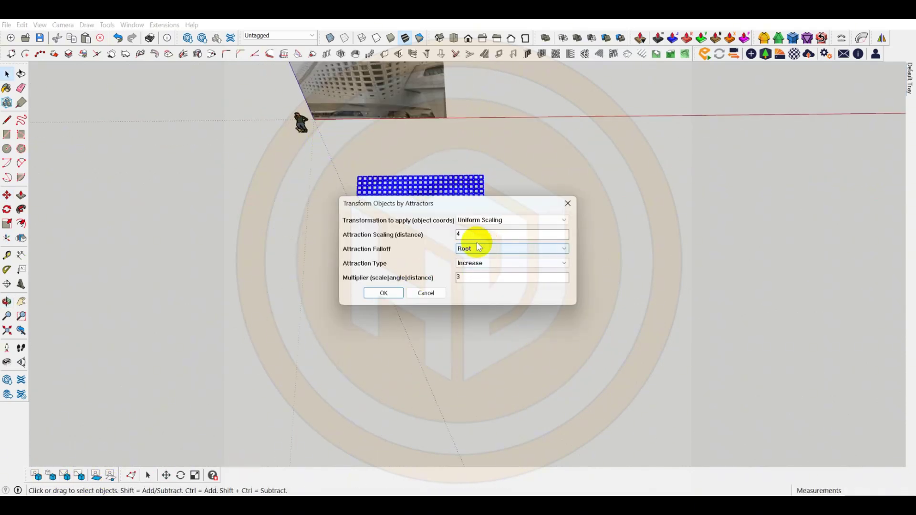
text(")
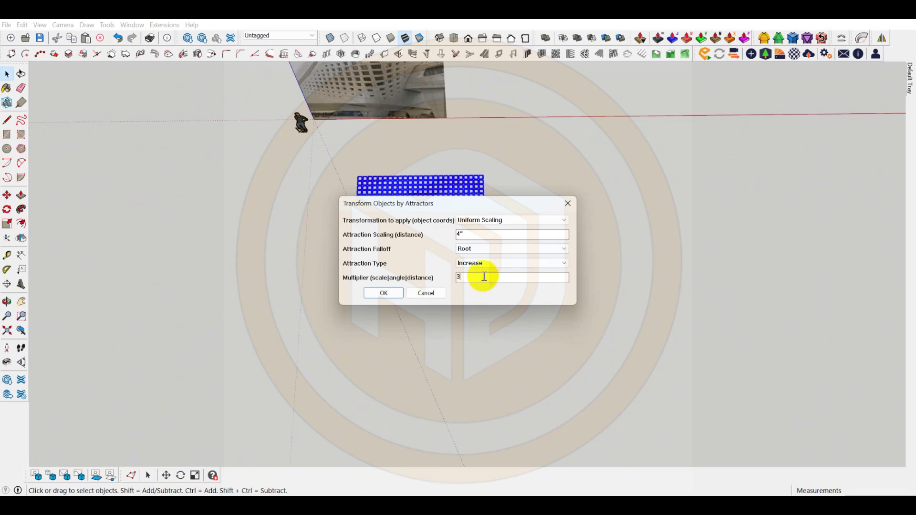
click(387, 294)
scroll(415, 233, up, 3)
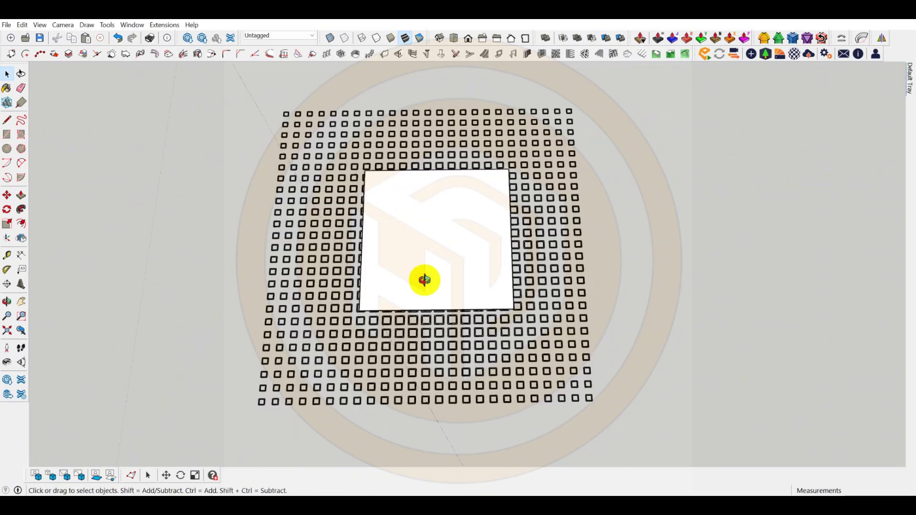
middle_drag(425, 280, 381, 135)
scroll(456, 267, up, 5)
middle_drag(453, 281, 483, 308)
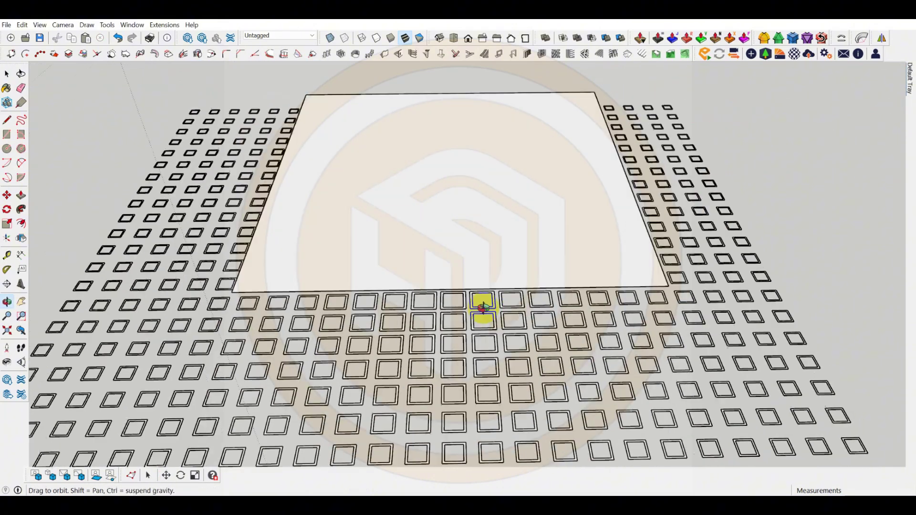
scroll(436, 155, down, 7)
middle_drag(438, 160, 459, 317)
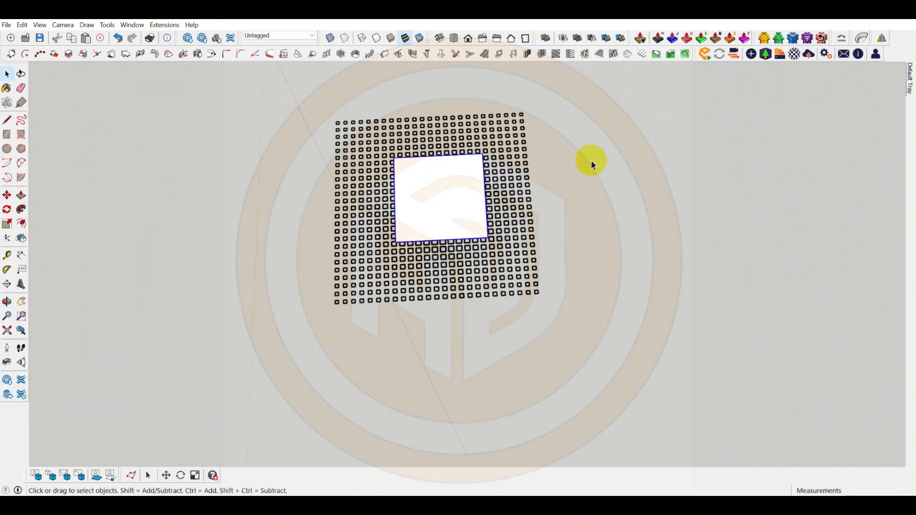
Step: Delete the large square component A from above the frame grid
key(Delete)
mouse_move(592, 164)
middle_down()
mouse_move(593, 216)
mouse_move(482, 214)
mouse_move(525, 172)
mouse_move(568, 147)
mouse_move(583, 153)
middle_up()
scroll(474, 213, up, 5)
scroll(561, 192, down, 6)
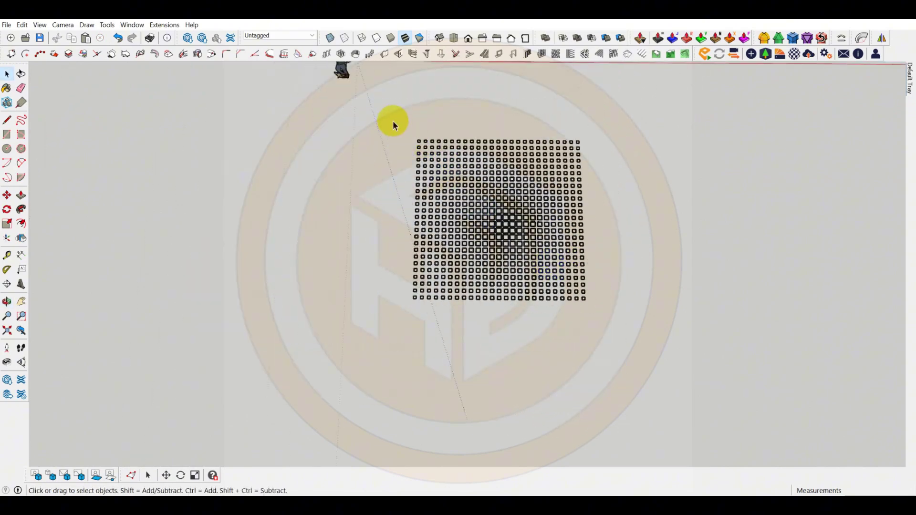
Step: Select all the frames and draw a rectangle that encloses the whole frame grid with a margin around it
drag(394, 125, 659, 333)
key(r)
click(401, 129)
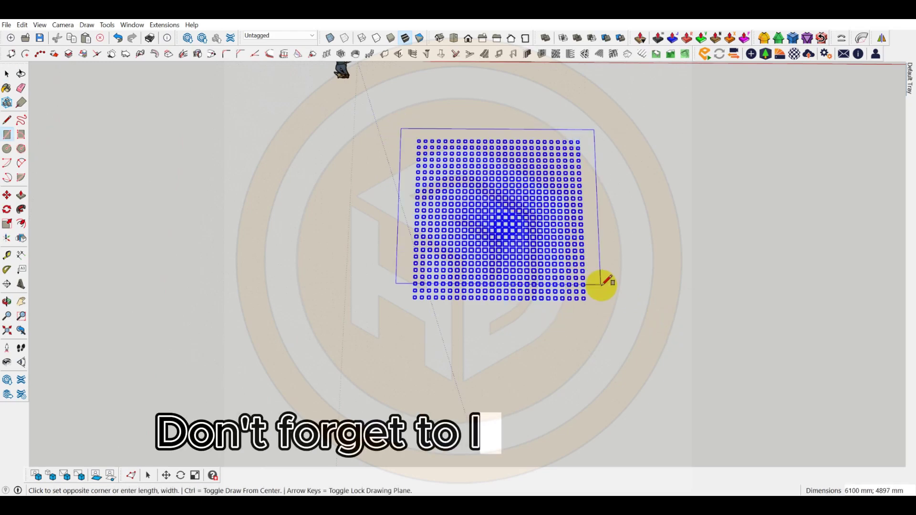
click(604, 311)
key(space)
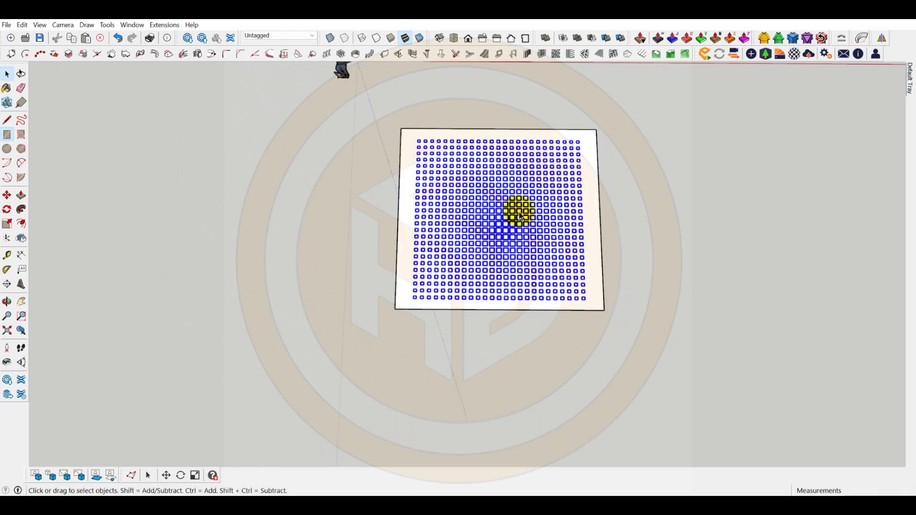
Step: Explode all the selected frames so their geometry merges with the enclosing rectangle
scroll(521, 217, up, 6)
right_click(517, 218)
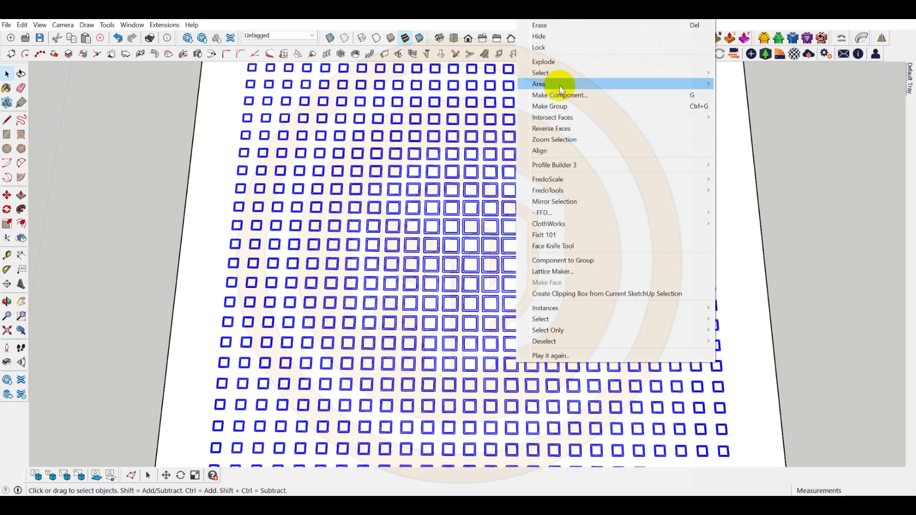
click(554, 67)
scroll(455, 253, down, 5)
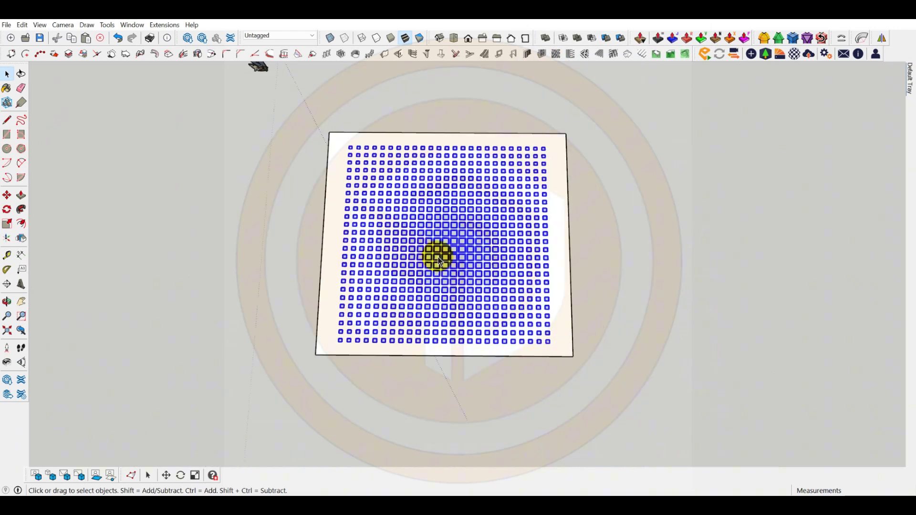
Step: Thicken the flat panel around the frames by 30 mm using Joint Push Pull's Thicken mode
drag(270, 106, 610, 395)
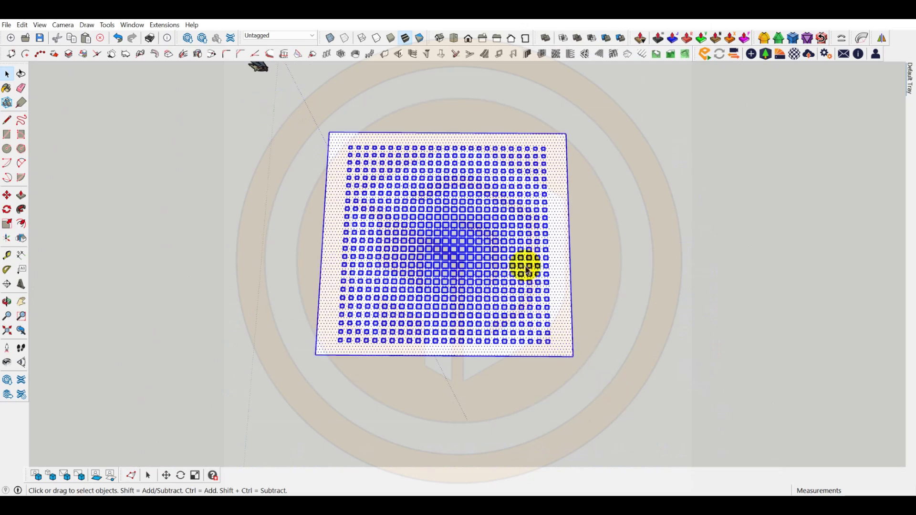
middle_drag(558, 242, 582, 81)
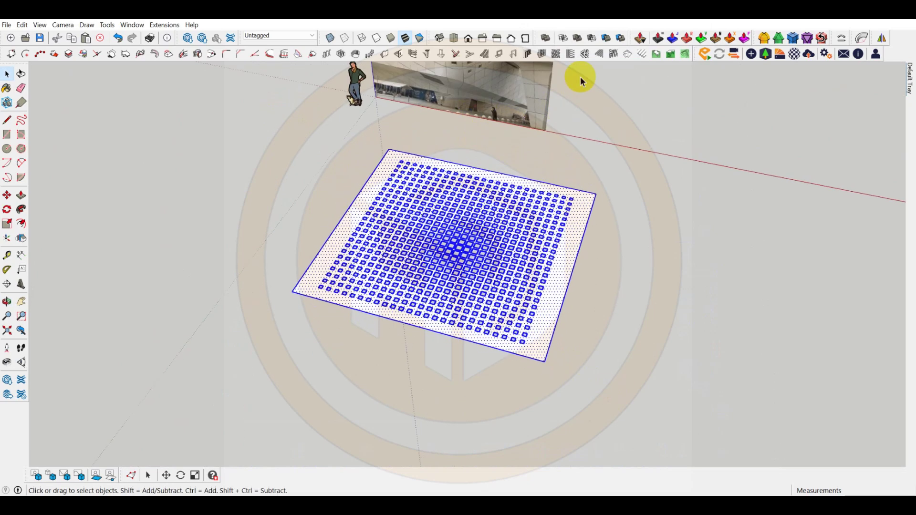
click(659, 38)
middle_drag(579, 259, 569, 249)
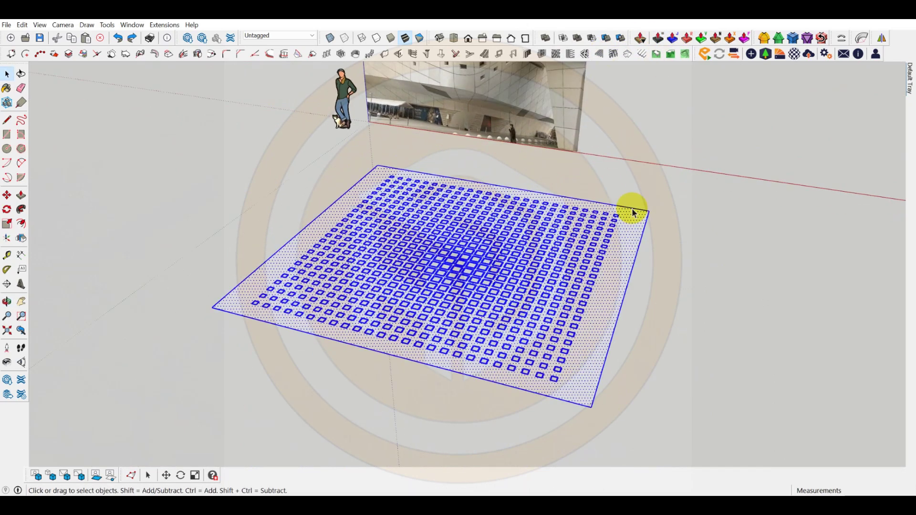
click(660, 38)
middle_drag(665, 245, 621, 274)
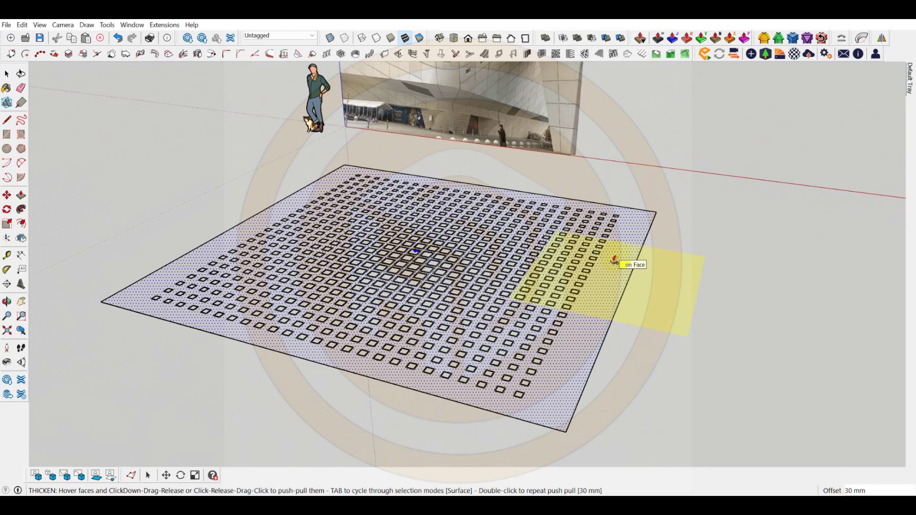
double_click(614, 261)
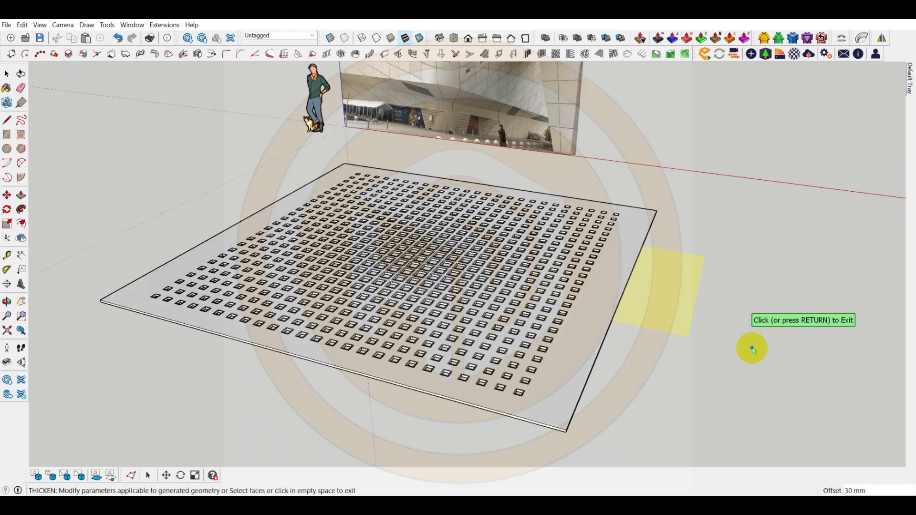
click(763, 304)
click(659, 283)
Step: Select the entire thickened panel with its connected geometry and make it a group
scroll(657, 282, down, 2)
mouse_move(599, 356)
middle_down()
mouse_move(567, 305)
mouse_move(593, 371)
middle_up()
scroll(607, 278, down, 3)
middle_drag(607, 279, 615, 333)
scroll(570, 328, up, 3)
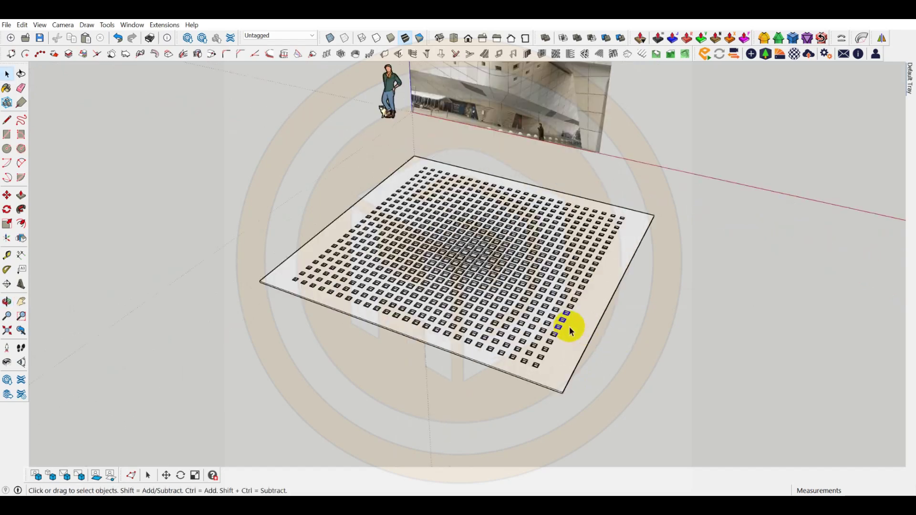
click(595, 318)
triple_click(595, 318)
right_click(595, 318)
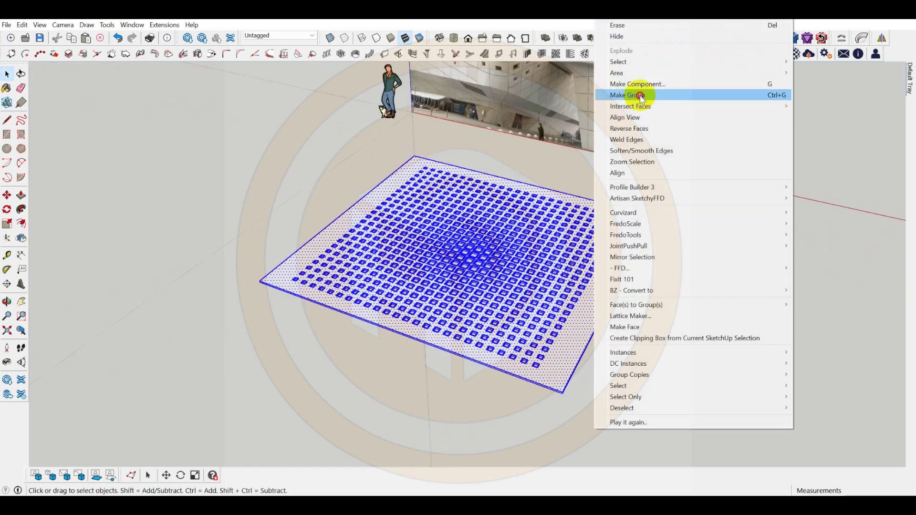
click(639, 94)
Step: Rotate the panel group upright about the red axis, pivoting at its near lower corner
middle_drag(564, 297, 474, 258)
click(21, 209)
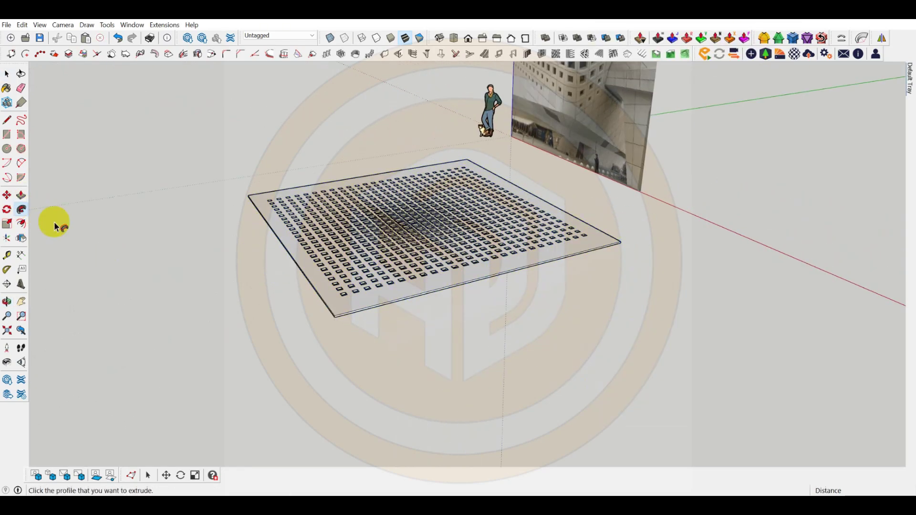
click(7, 209)
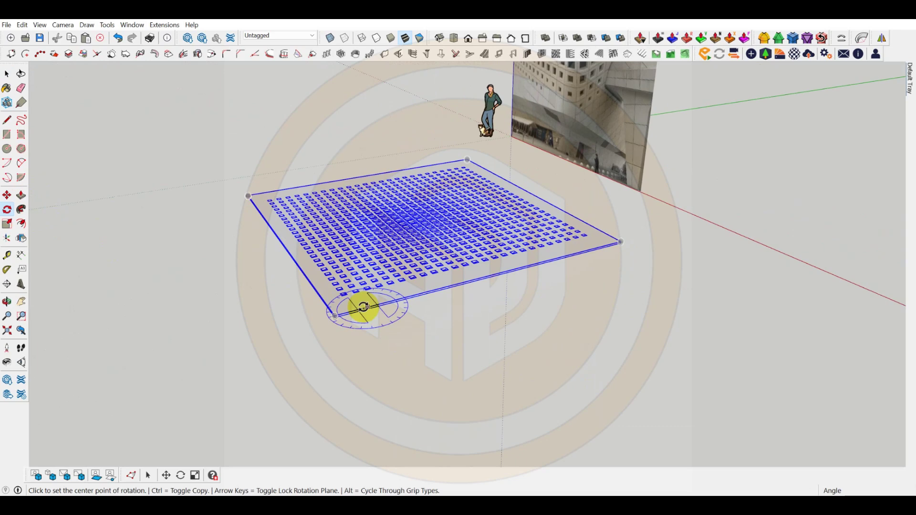
click(335, 317)
click(387, 308)
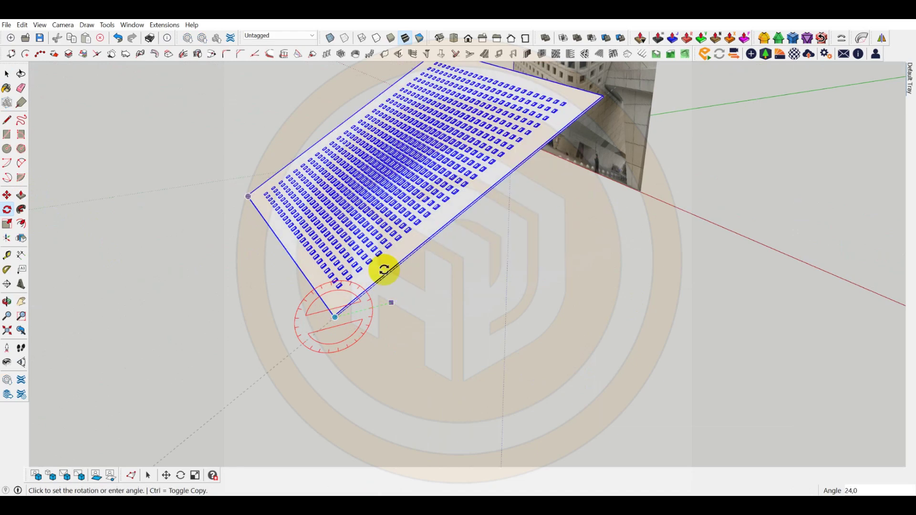
click(333, 236)
middle_drag(359, 293, 366, 324)
scroll(366, 324, down, 5)
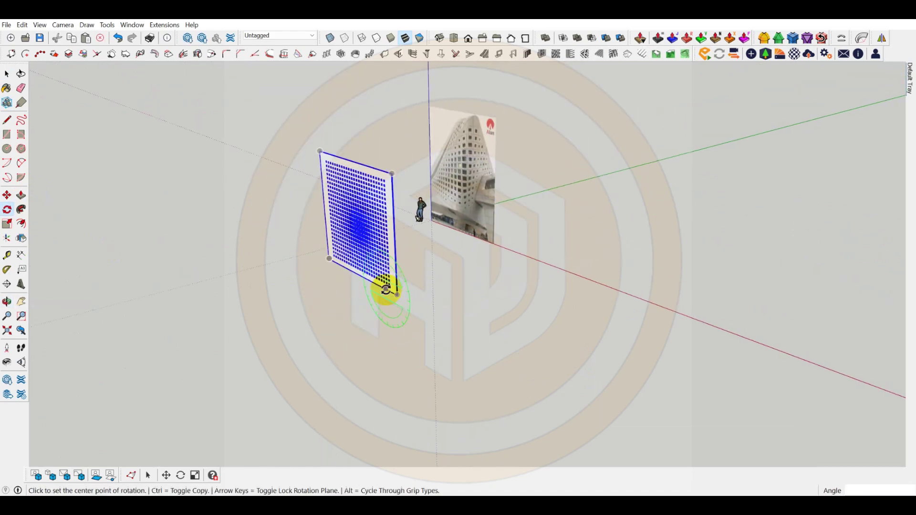
Step: Draw a rectangle on the ground beside the reference image, with one side along the red axis
click(6, 134)
middle_drag(532, 303, 465, 270)
click(454, 262)
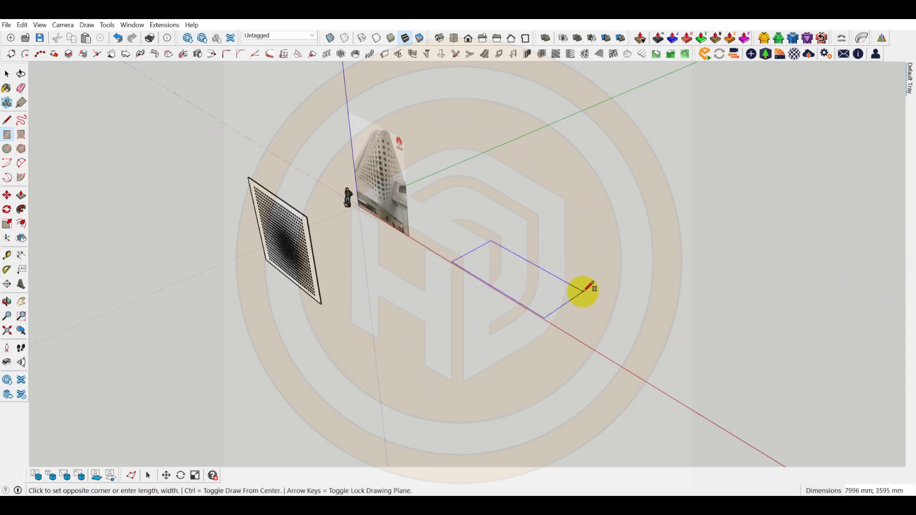
click(578, 266)
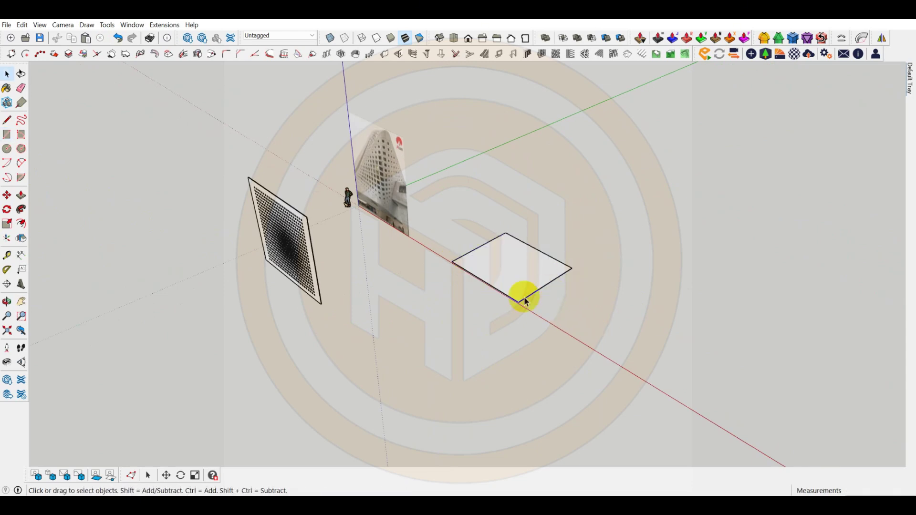
Step: Round the ground rectangle's near corner with a tangent arc and delete its face and two back edges, leaving an open curve
scroll(525, 298, up, 3)
click(22, 163)
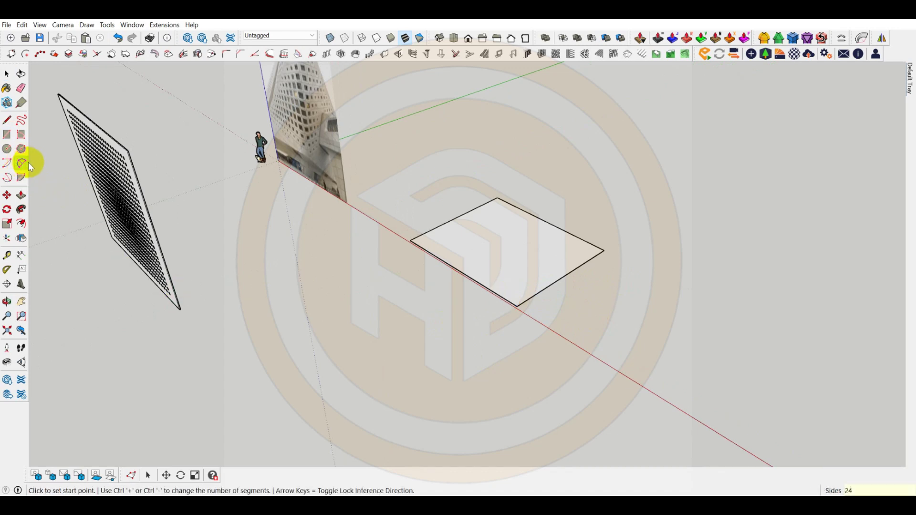
scroll(473, 287, up, 2)
click(493, 283)
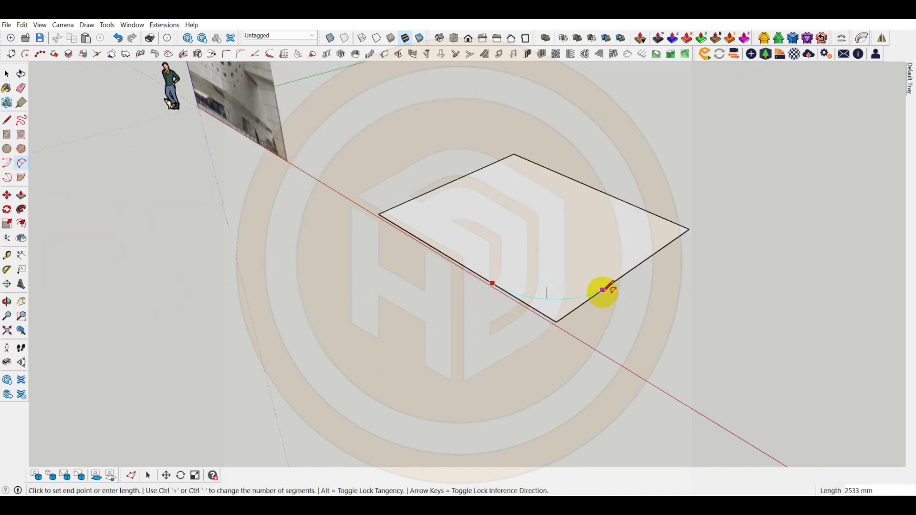
click(611, 285)
key(space)
drag(599, 176, 450, 135)
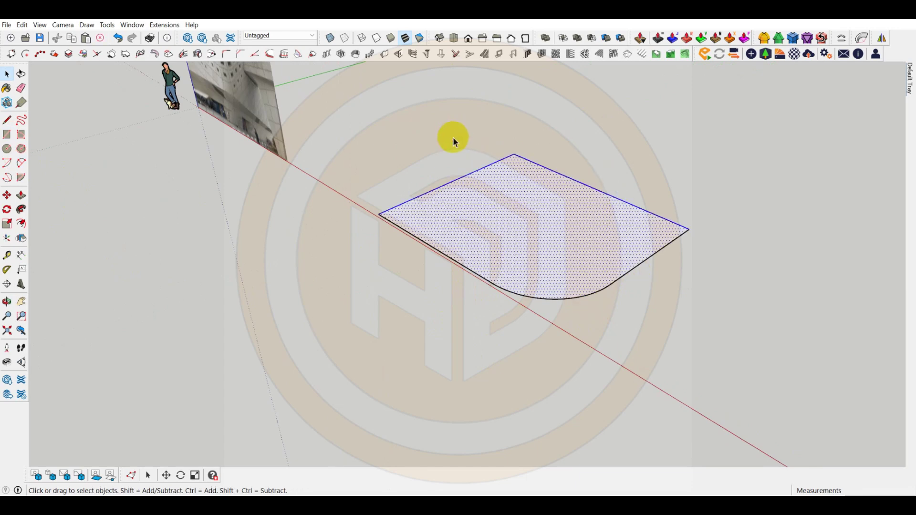
key(Delete)
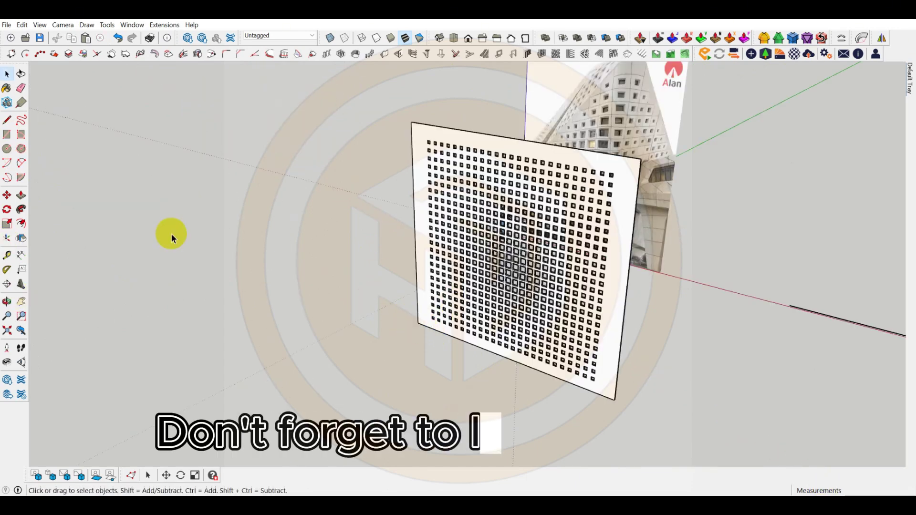
Step: Draw a straight line along the panel's lower front edge from corner to corner
click(596, 293)
click(7, 119)
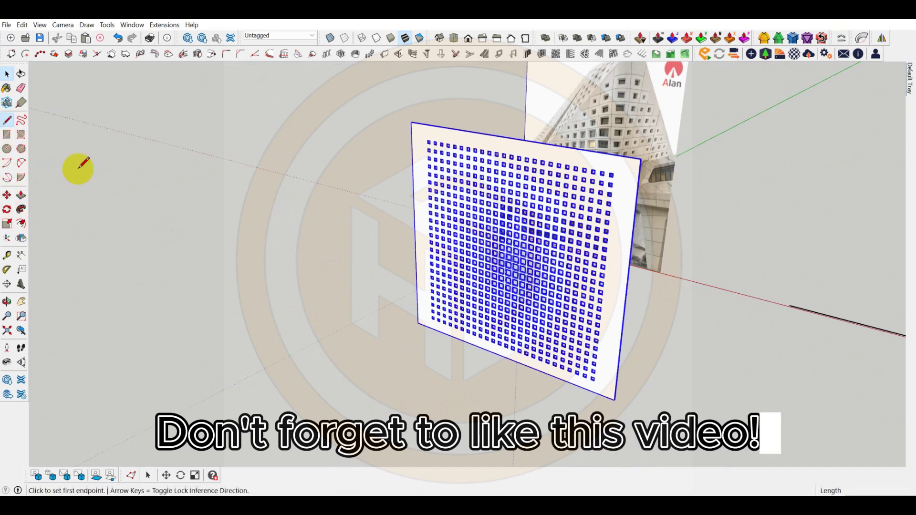
click(418, 322)
click(616, 400)
key(space)
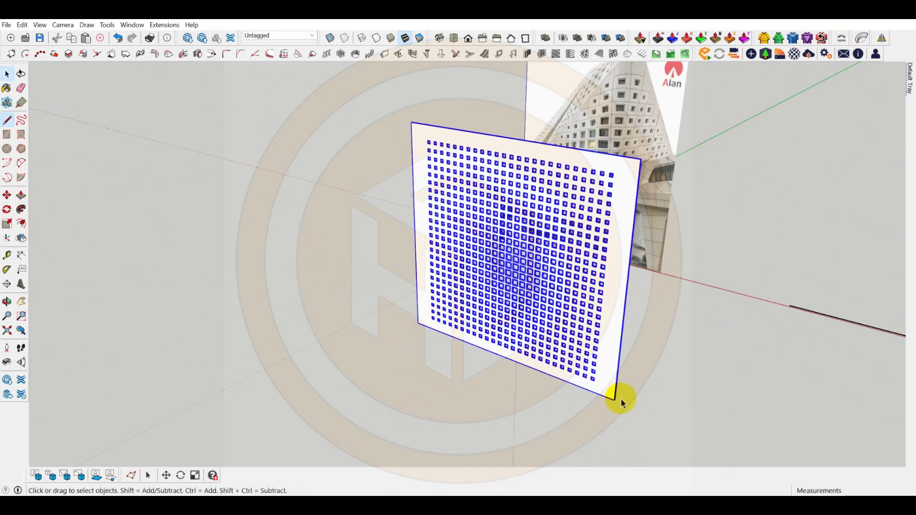
Step: Bend the panel group along the rounded ground curve with Shape Bender, using the line at its base as reference
click(777, 452)
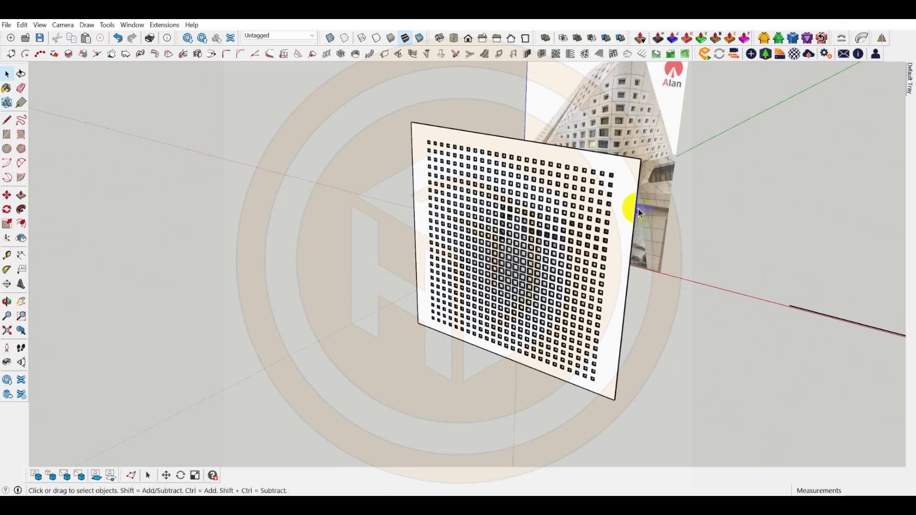
click(634, 205)
click(842, 38)
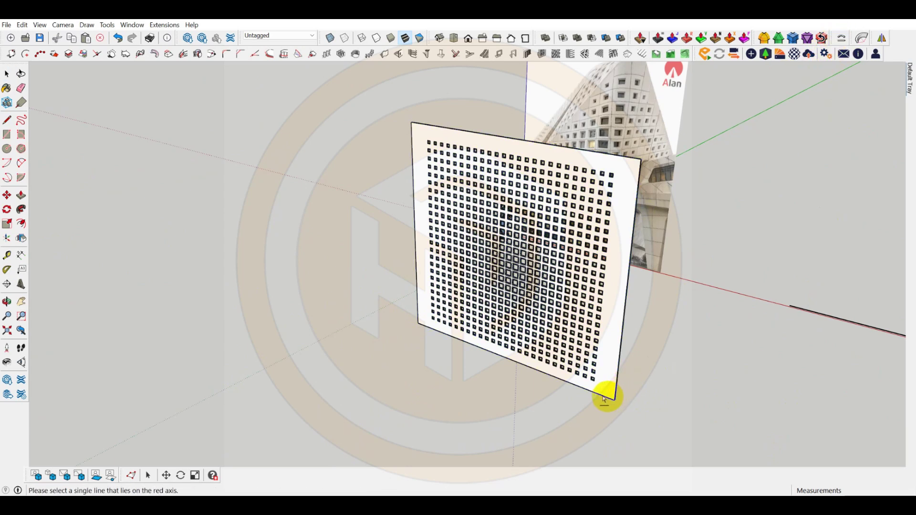
scroll(248, 382, down, 3)
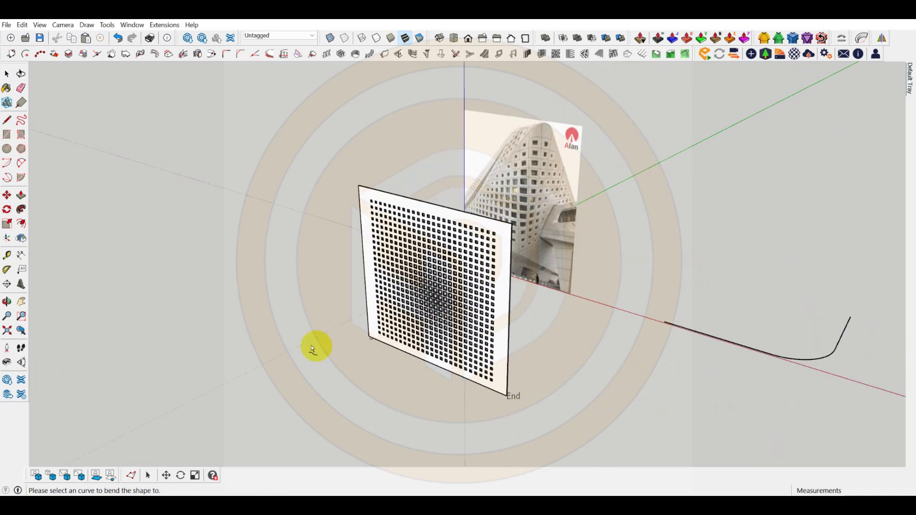
click(810, 363)
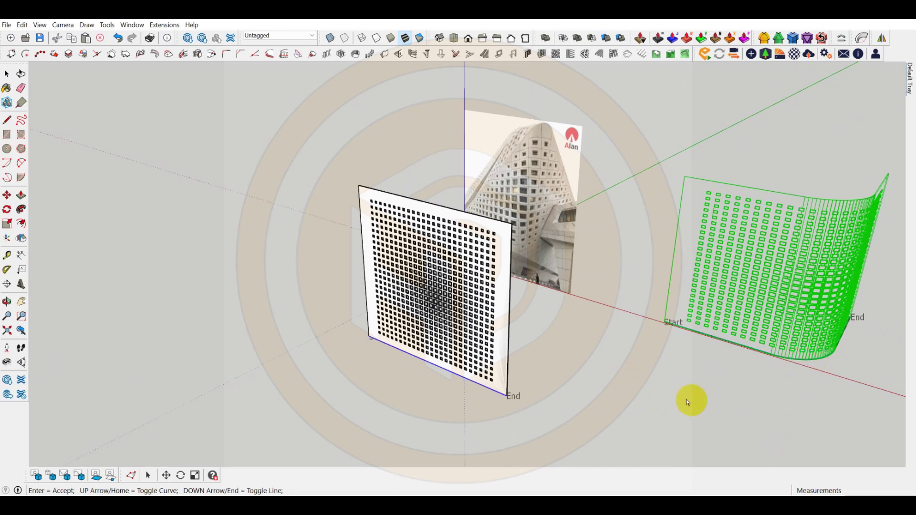
key(Return)
scroll(317, 353, down, 5)
middle_drag(625, 370, 599, 261)
scroll(596, 254, up, 3)
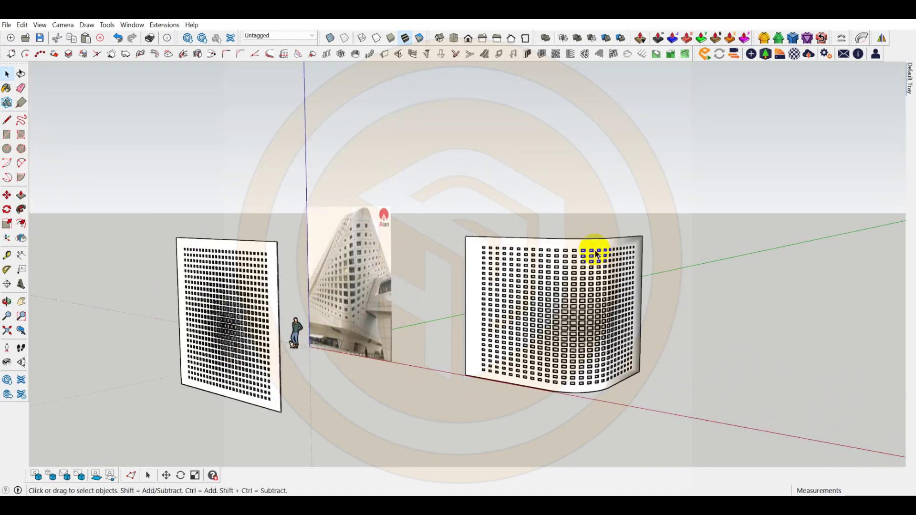
Step: Open the bent panel group for editing and start Vertex Tools on its geometry
scroll(596, 253, up, 2)
click(600, 334)
scroll(600, 336, down, 3)
middle_drag(554, 321, 596, 371)
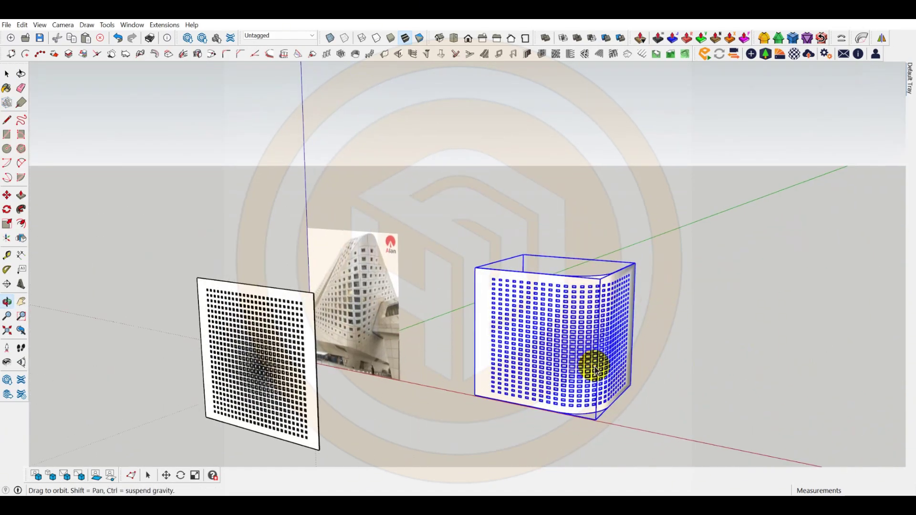
scroll(591, 281, up, 2)
scroll(319, 252, down, 2)
middle_drag(318, 253, 315, 241)
scroll(494, 254, up, 2)
double_click(518, 251)
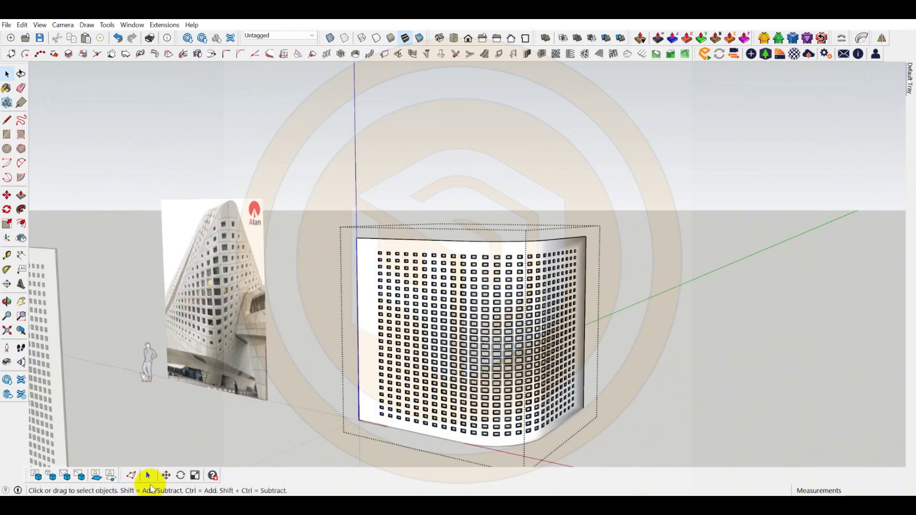
click(131, 476)
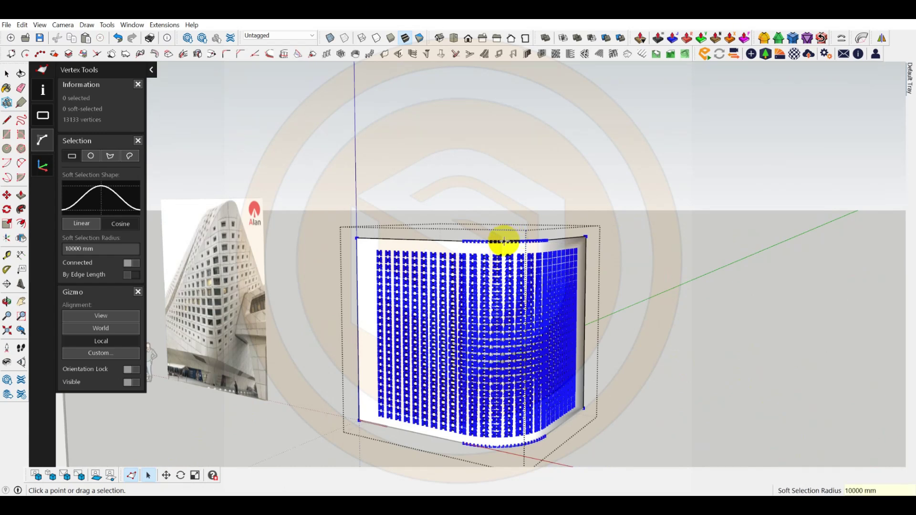
Step: Select the vertex at the middle of the curved top edge, set the soft selection radius to 5000 mm and raise it about 1562 mm
scroll(507, 245, up, 2)
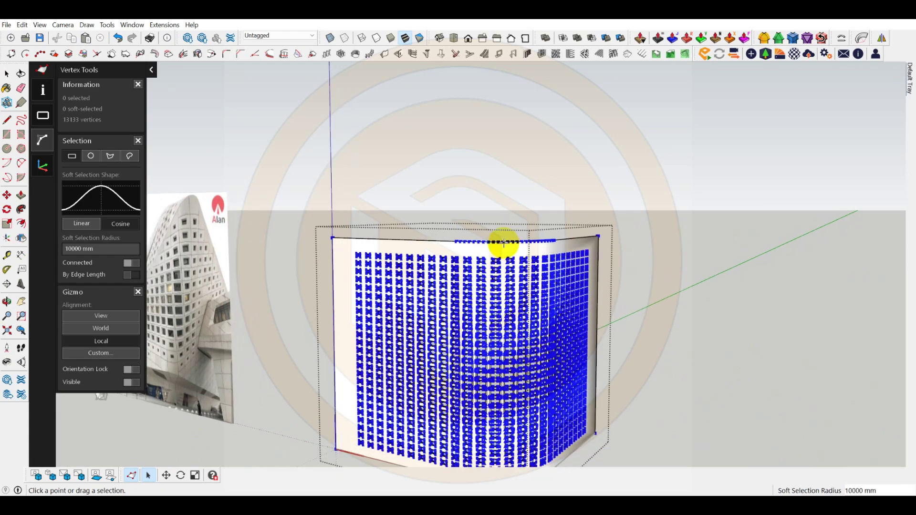
click(503, 243)
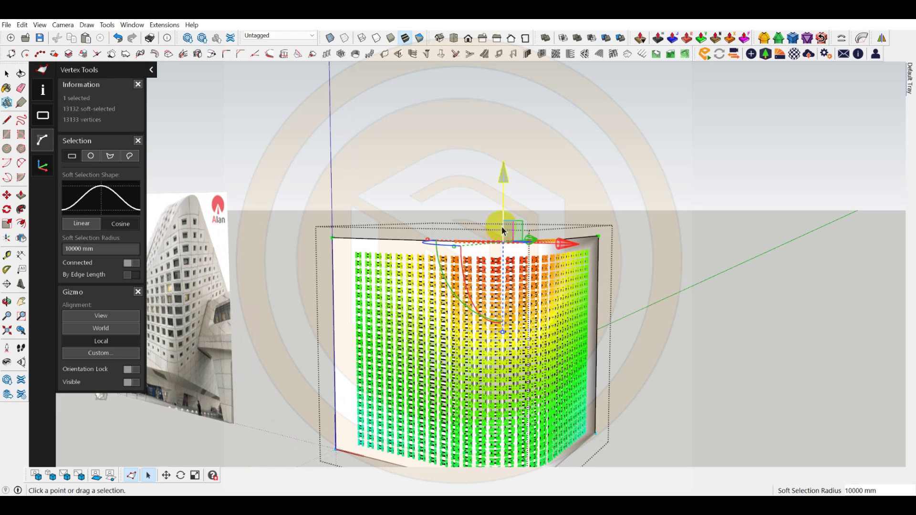
text(5000)
key(Return)
drag(507, 181, 560, 156)
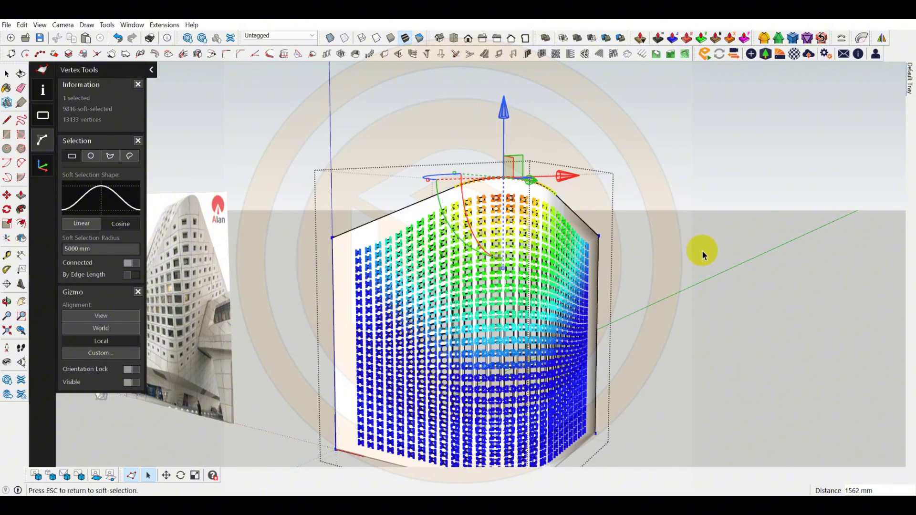
Step: Exit vertex editing and soften the bent panel group's edges at 20 degrees with smooth normals and coplanar softening
click(702, 250)
scroll(597, 137, down, 2)
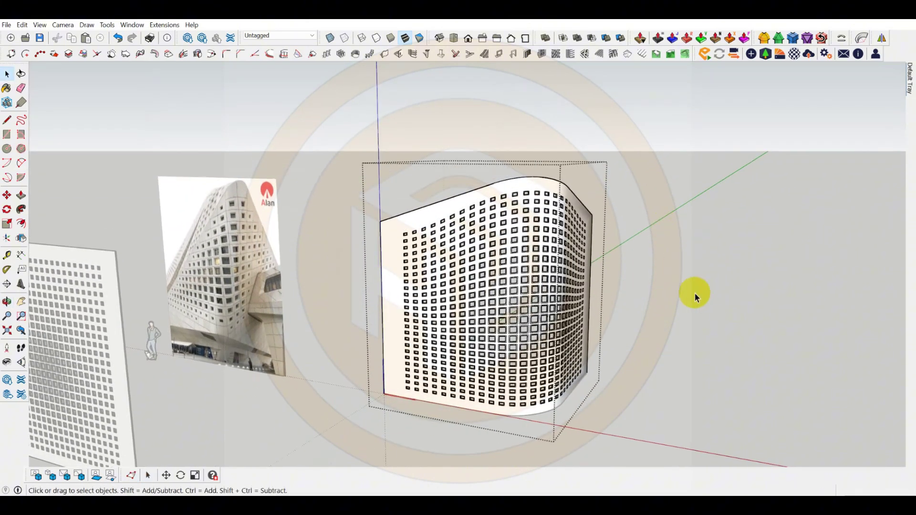
middle_drag(695, 293, 543, 276)
click(543, 276)
mouse_move(911, 106)
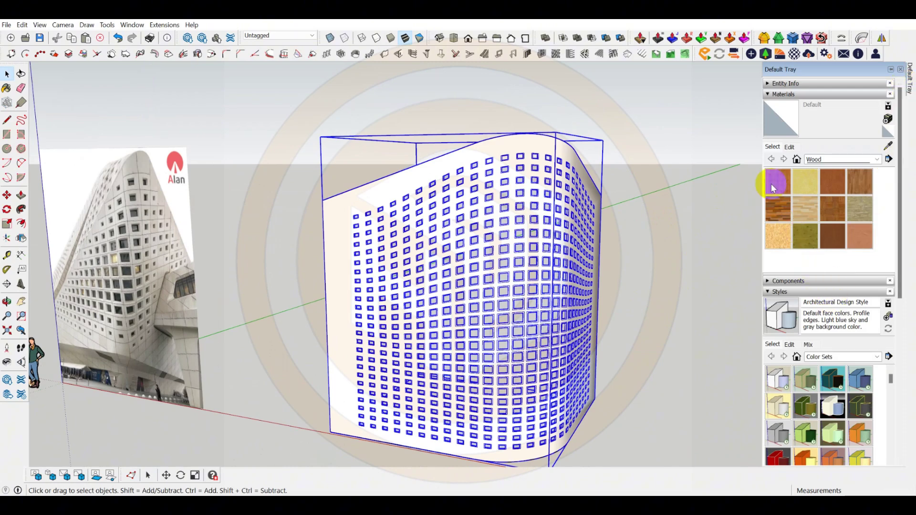
click(768, 95)
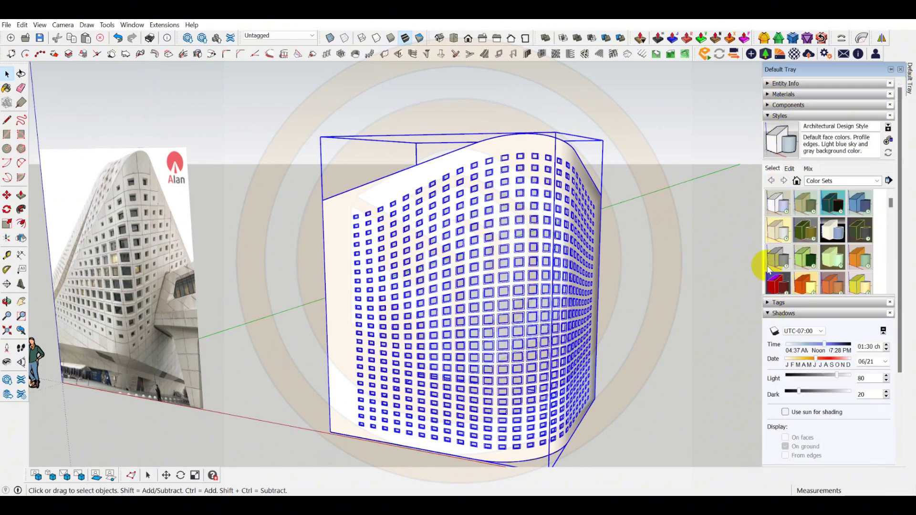
click(771, 116)
click(772, 382)
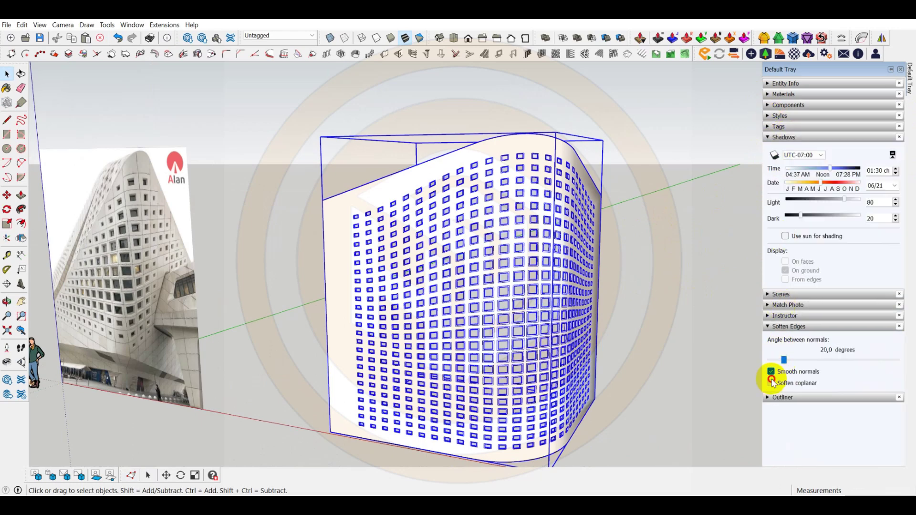
Step: Create a copy of the bent panel group rotated 180° about its vertical centre axis to enclose the open back of the building
middle_drag(706, 358, 451, 306)
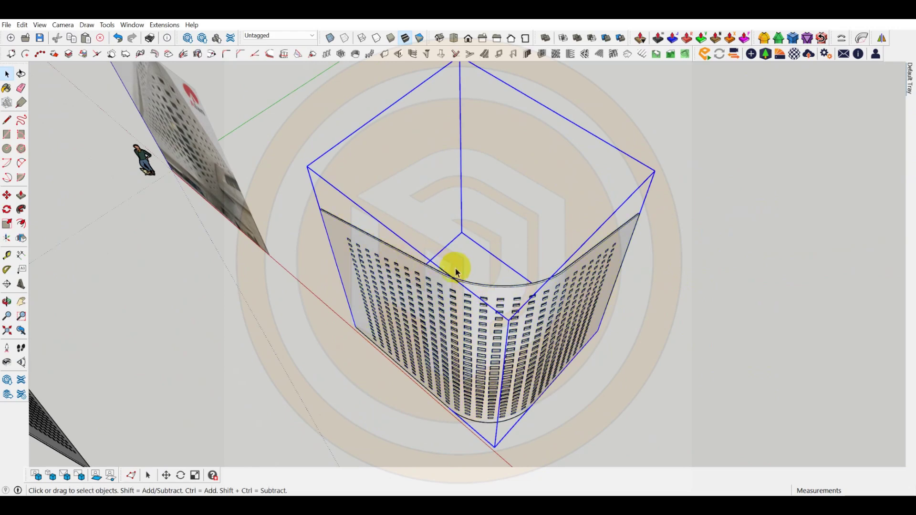
click(566, 227)
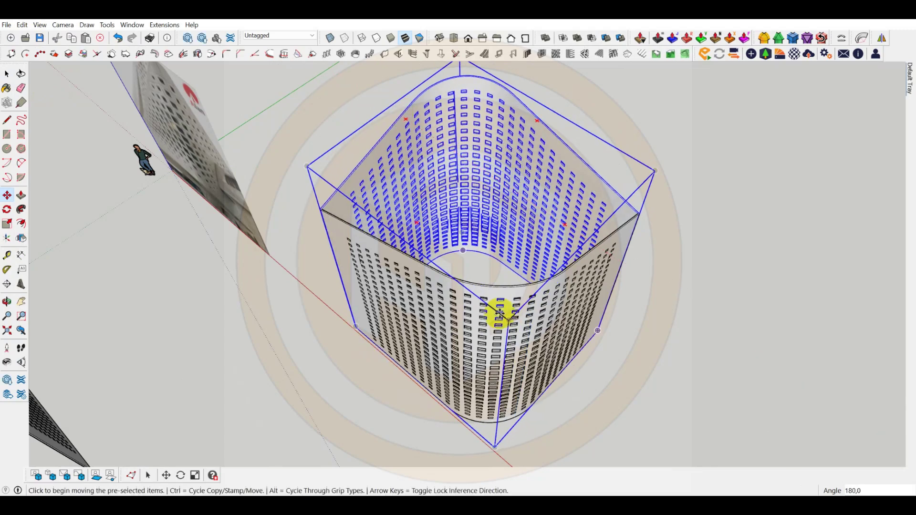
middle_drag(499, 313, 518, 257)
key(space)
click(617, 268)
Step: Examine the completed curved facade from the front and at an angle beside the reference photo
middle_drag(565, 319, 557, 269)
scroll(409, 225, down, 3)
middle_drag(417, 274, 472, 247)
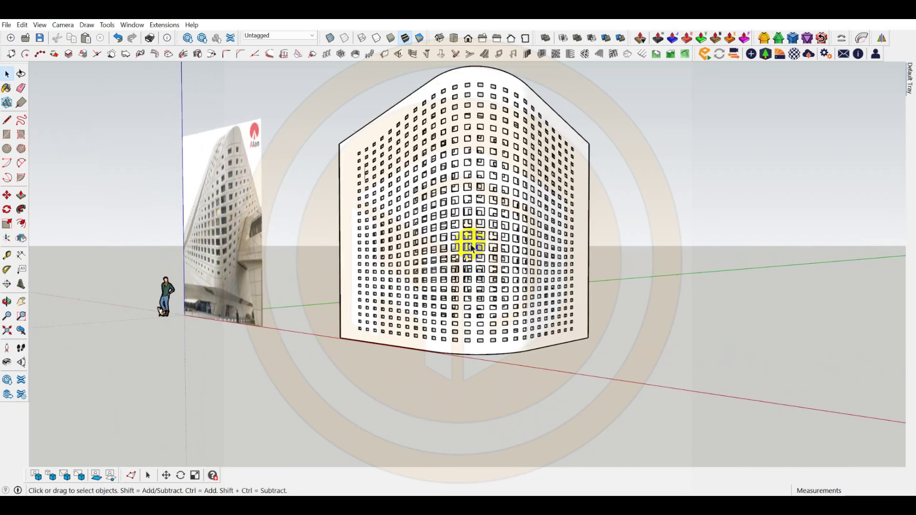
scroll(474, 266, down, 4)
middle_drag(536, 296, 672, 306)
scroll(538, 293, up, 2)
click(538, 293)
scroll(538, 294, down, 2)
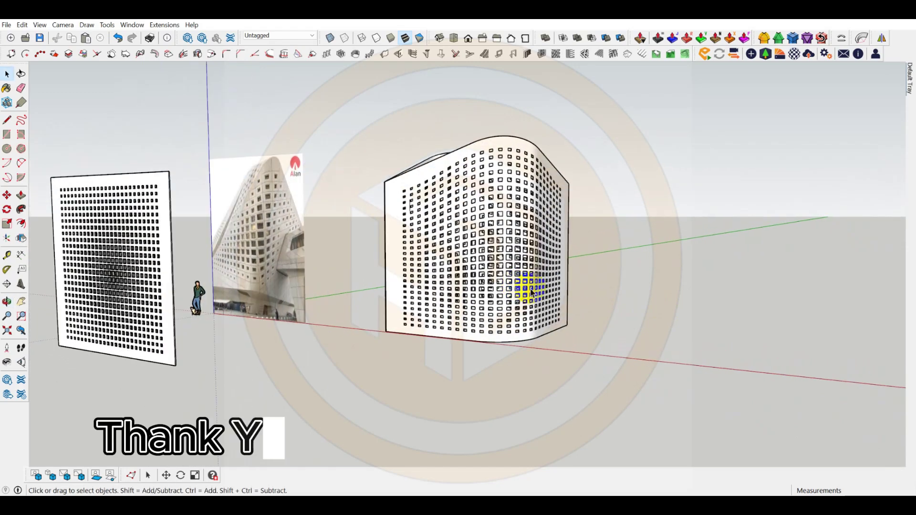
scroll(471, 288, up, 1)
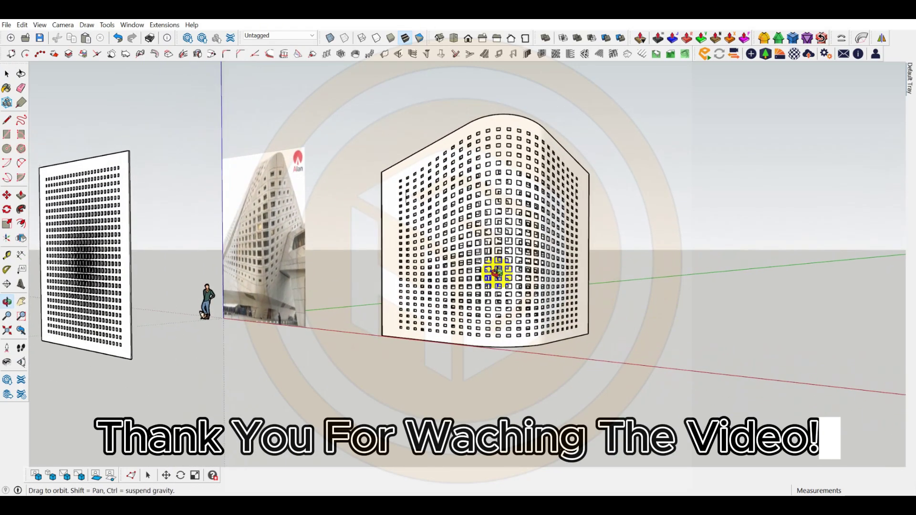